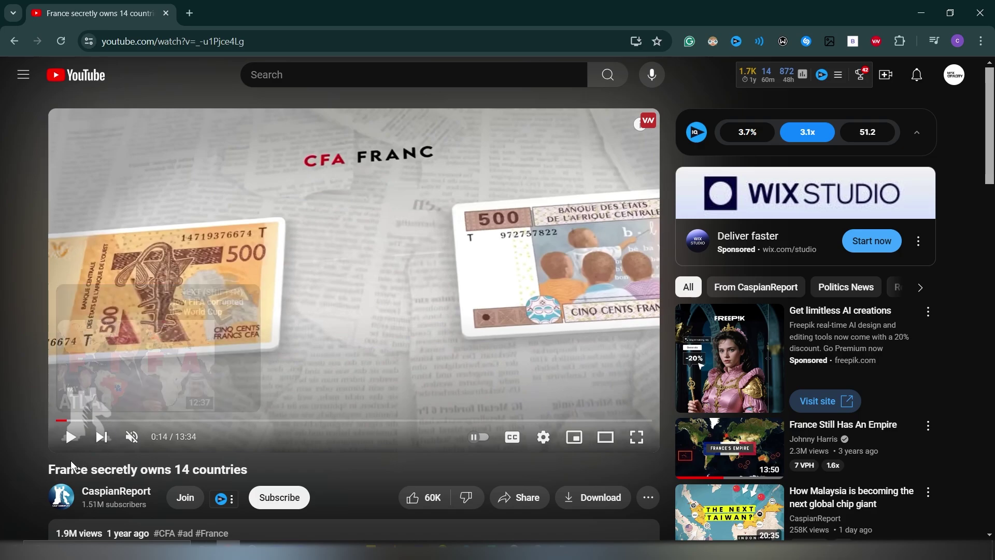
Select the 'France secretly owns 14 countries' video title on the YouTube page
drag(44, 469, 260, 468)
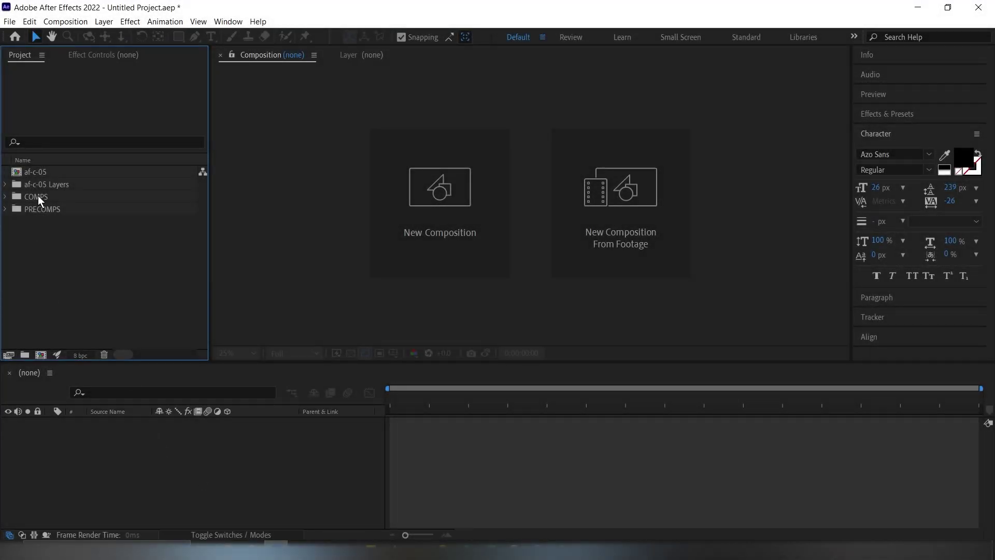
click(6, 184)
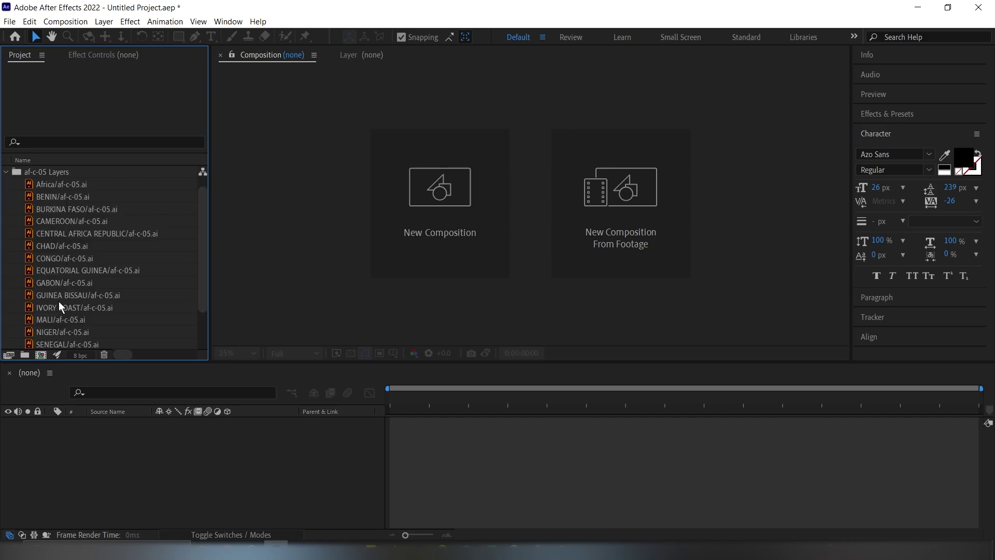
drag(850, 279, 862, 78)
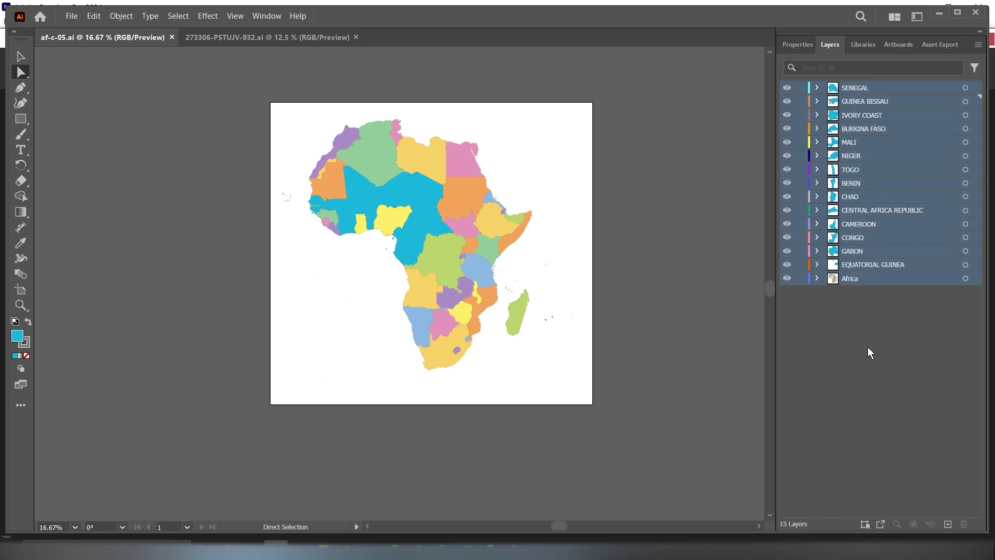
click(869, 347)
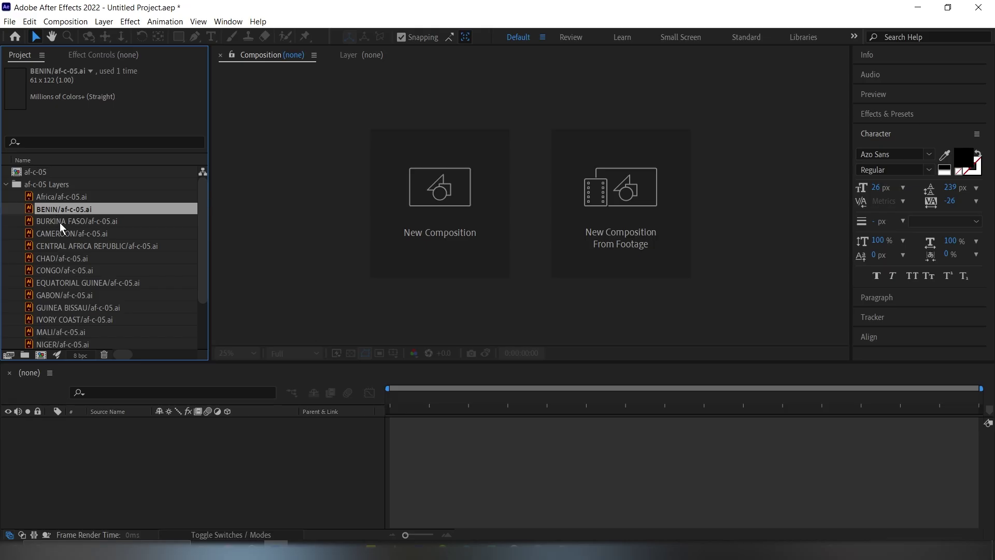
scroll(77, 275, down, 3)
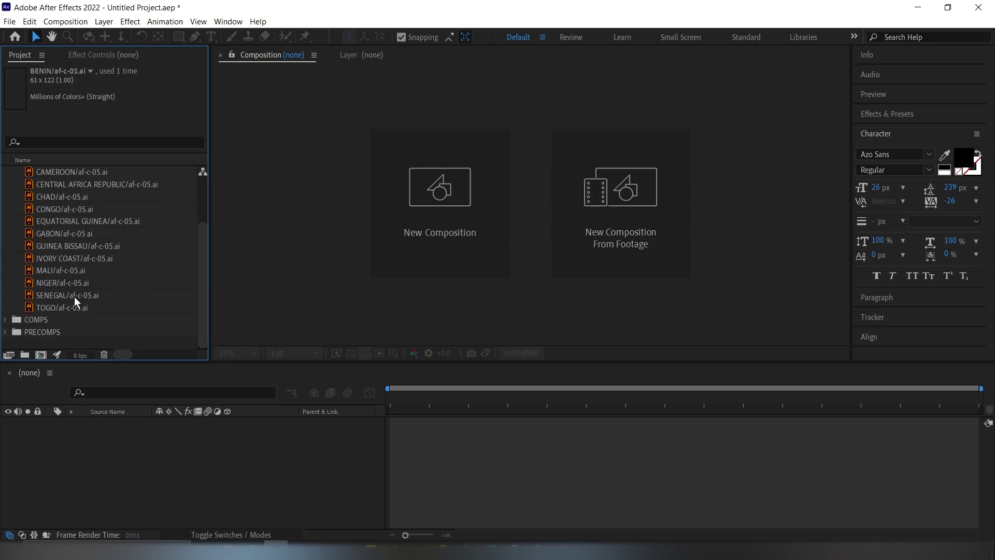
scroll(75, 294, up, 3)
click(59, 197)
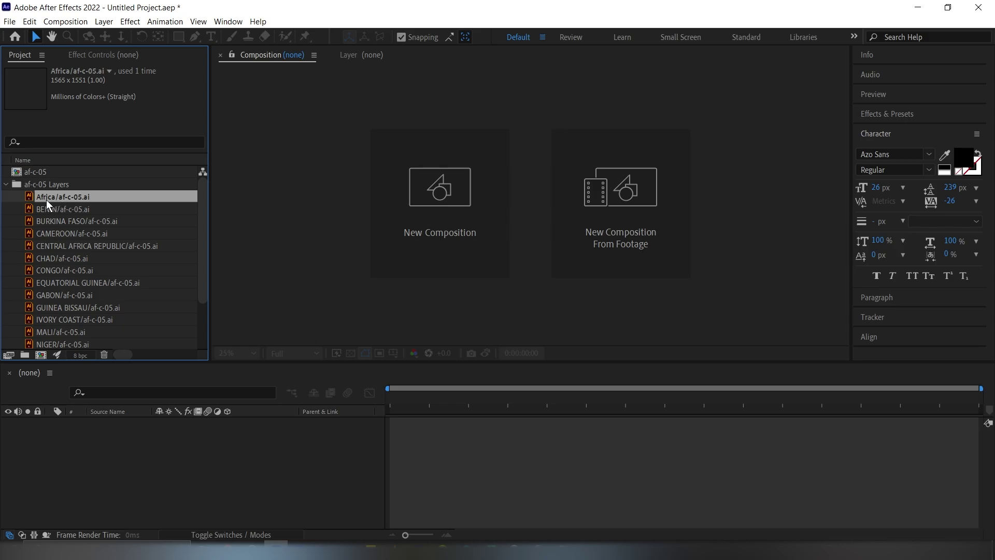
click(6, 184)
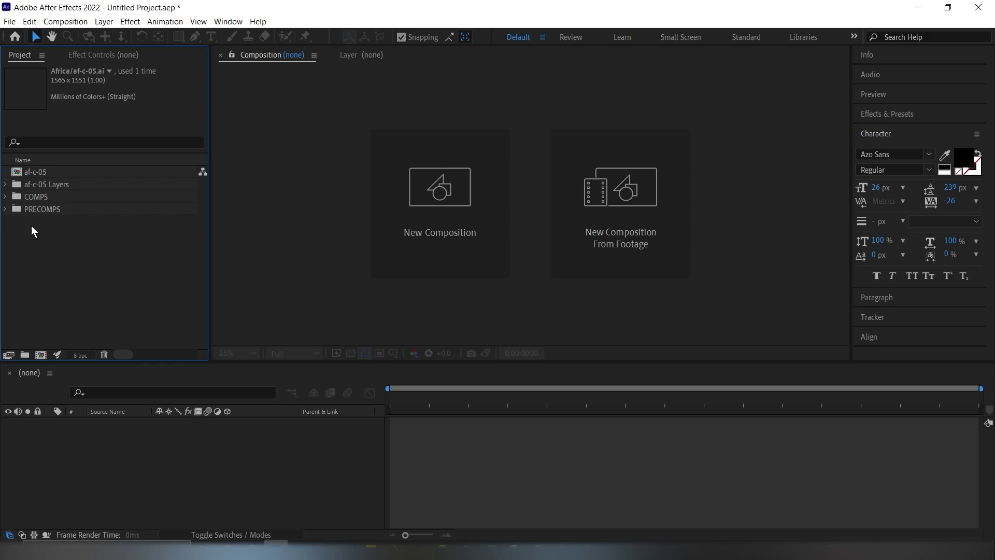
drag(31, 225, 40, 195)
click(46, 232)
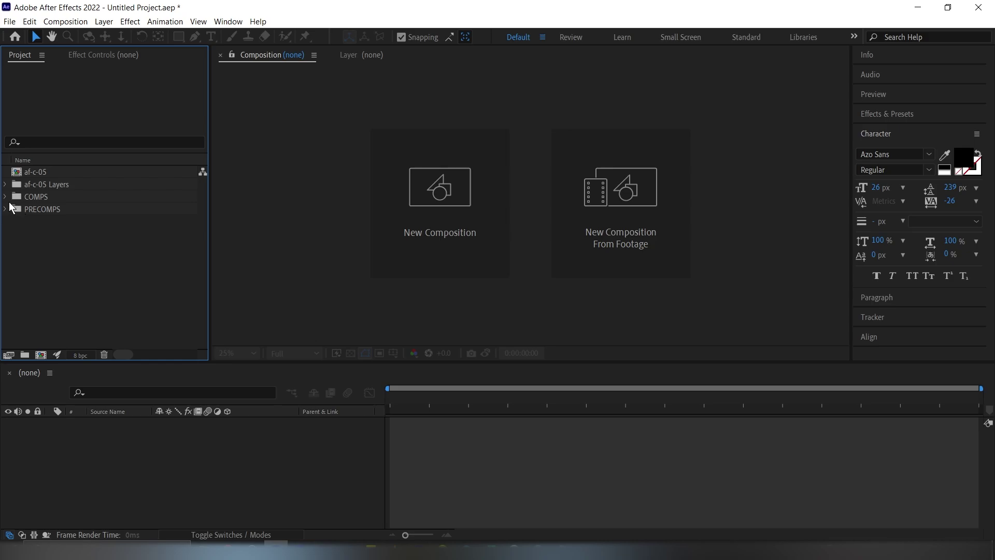
drag(40, 235, 43, 201)
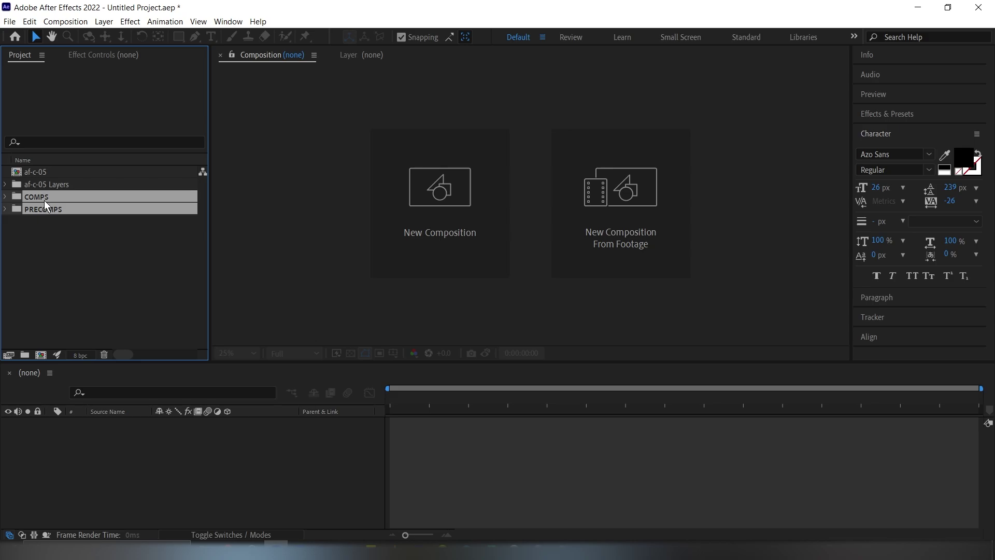
click(45, 250)
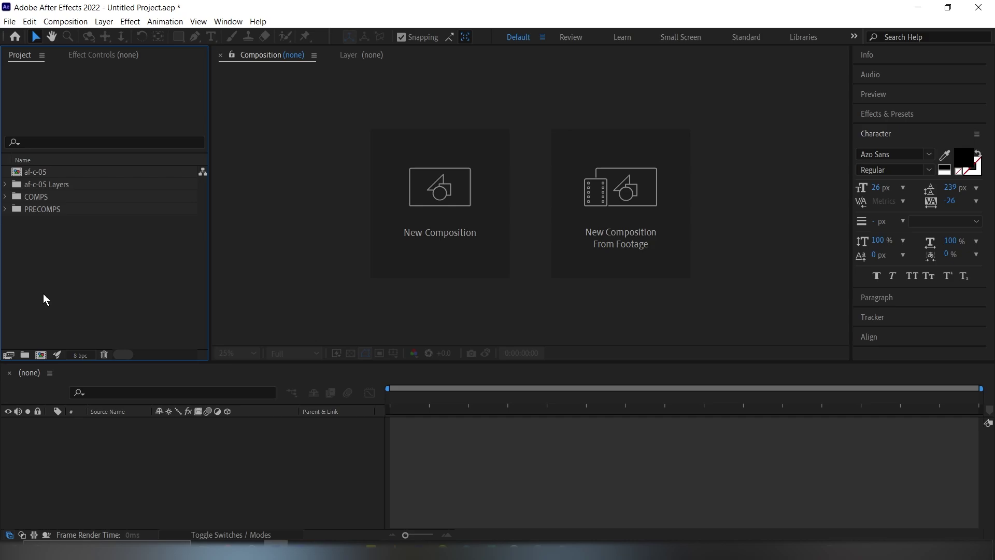
Create a new 1920×1080 composition named Main Comp
click(418, 222)
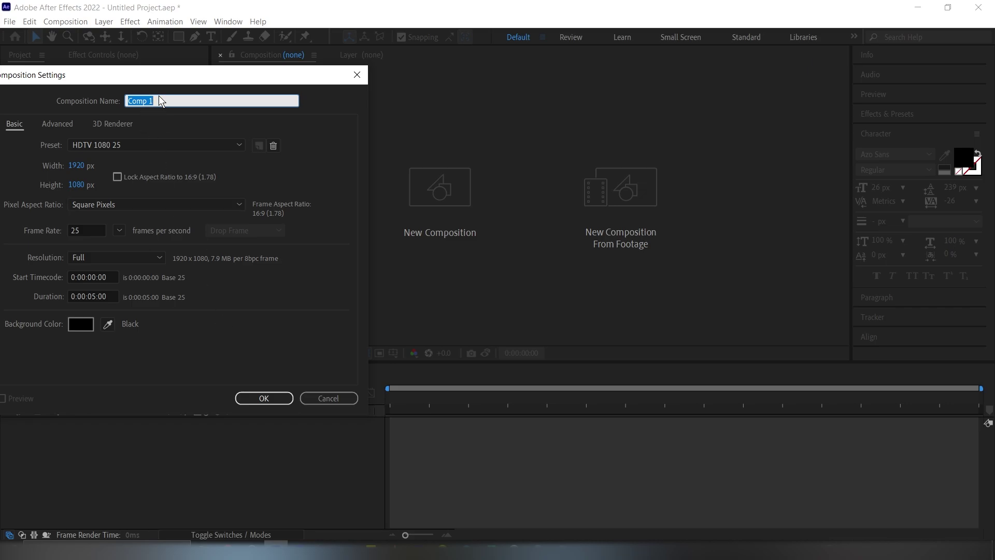
key(BackSpace)
key(BackSpace)
key(Home)
text(Main)
click(257, 398)
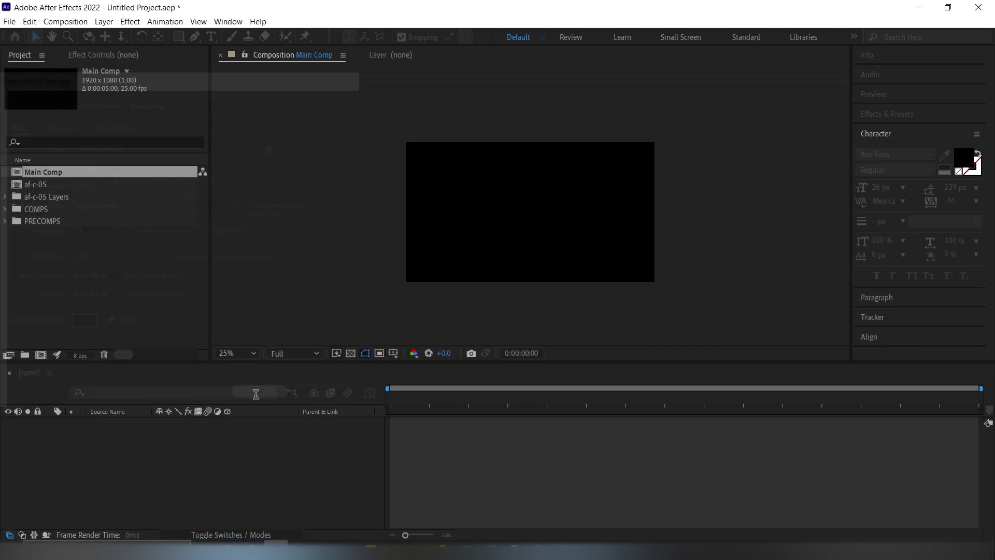
click(50, 270)
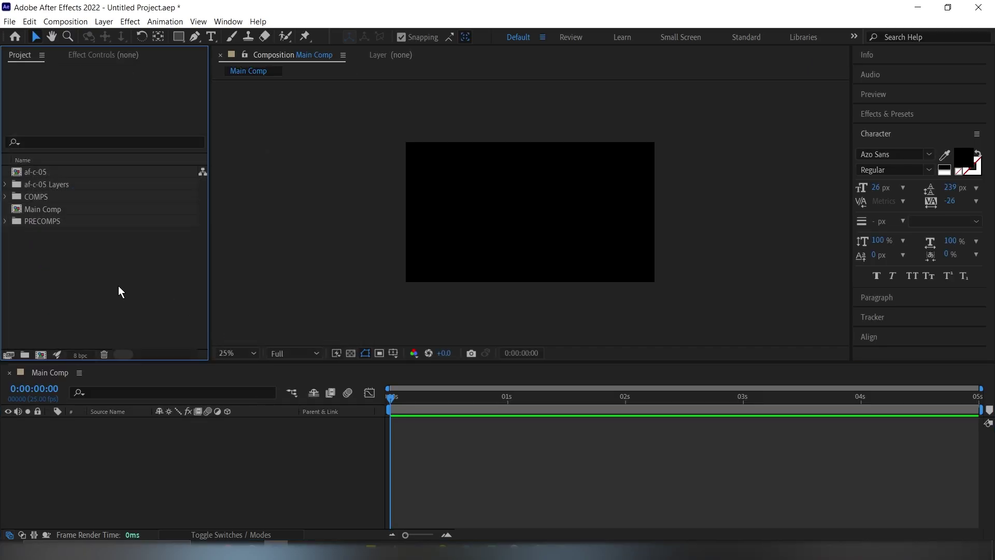
Create a 100×100 px composition named COUNTRY 1 from the Composition menu
click(66, 21)
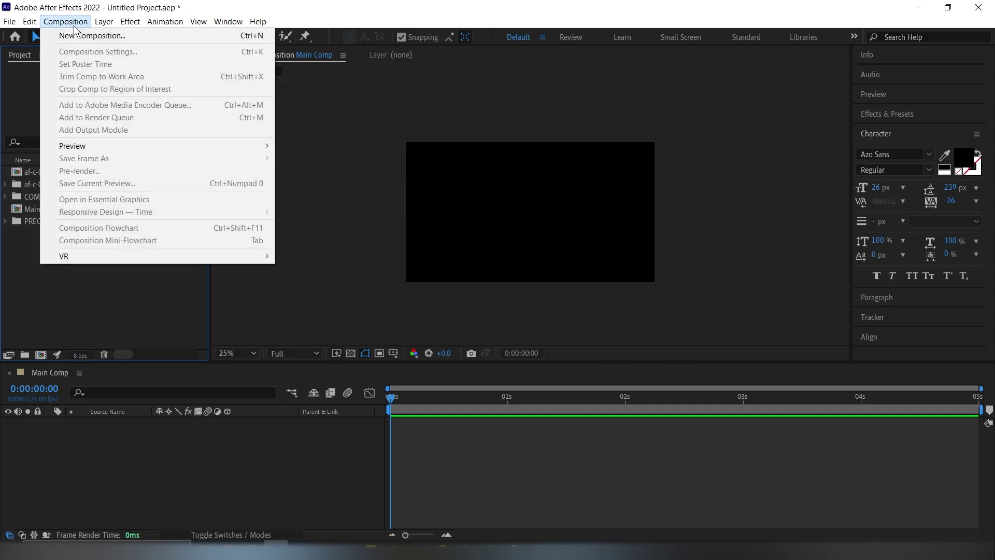
click(85, 33)
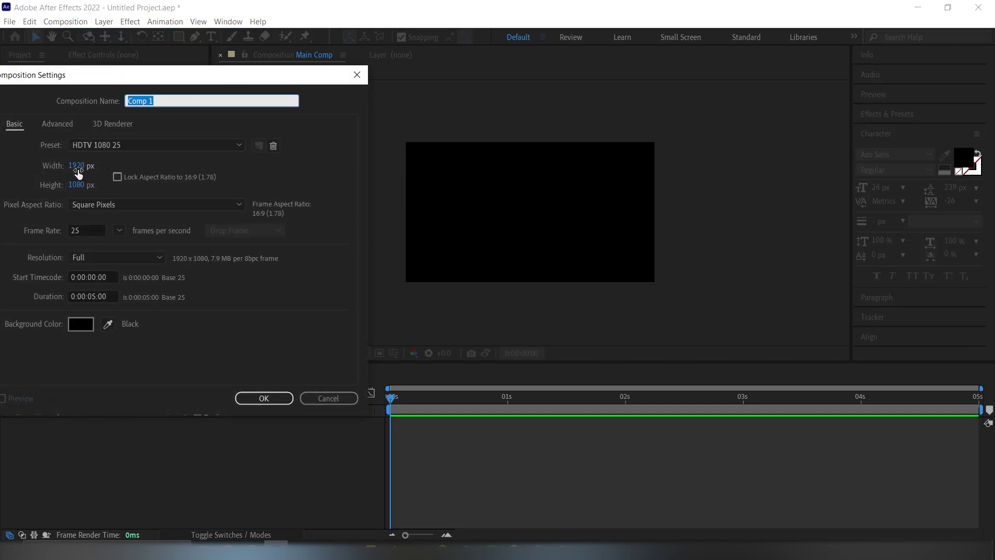
click(80, 166)
text(100)
click(79, 185)
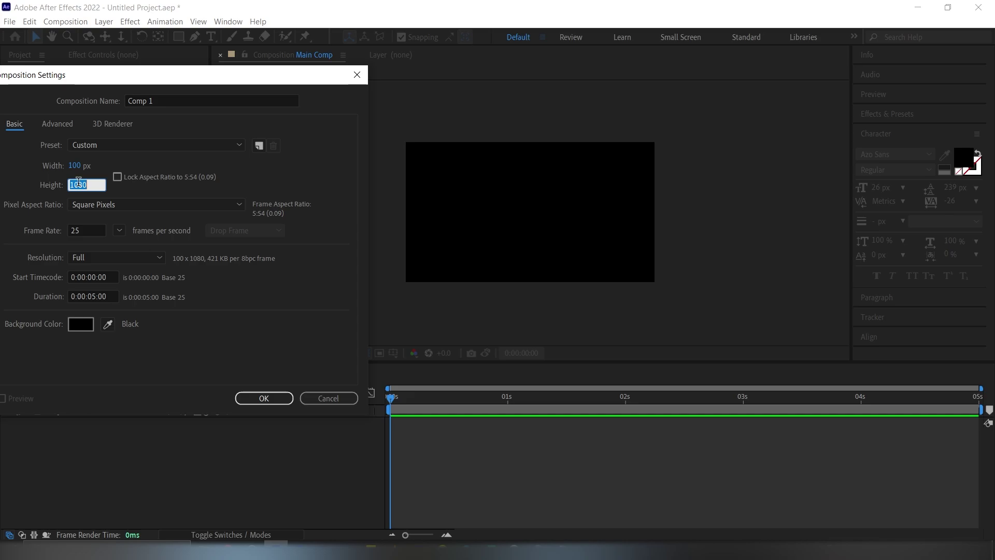
text(100)
click(154, 100)
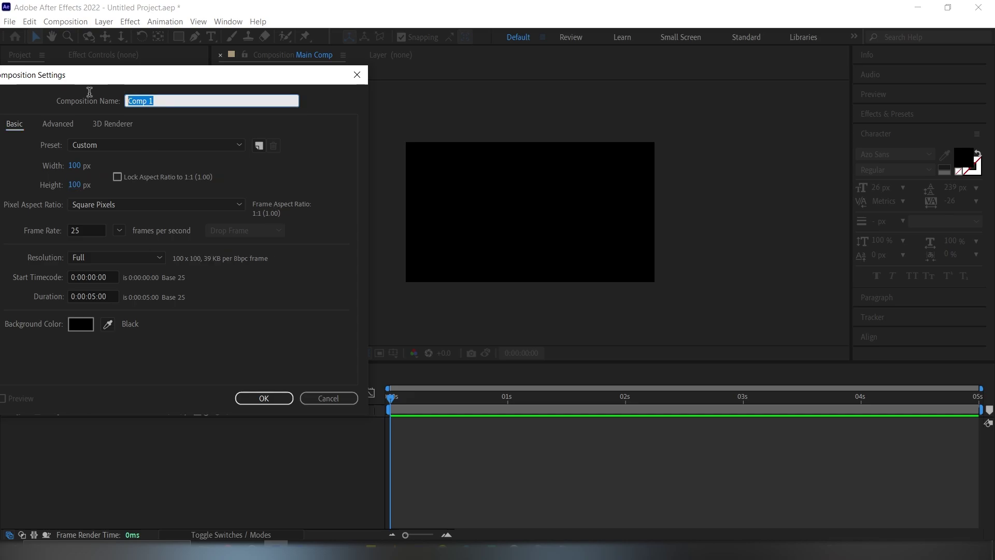
text(COUNTRY 1)
key(Return)
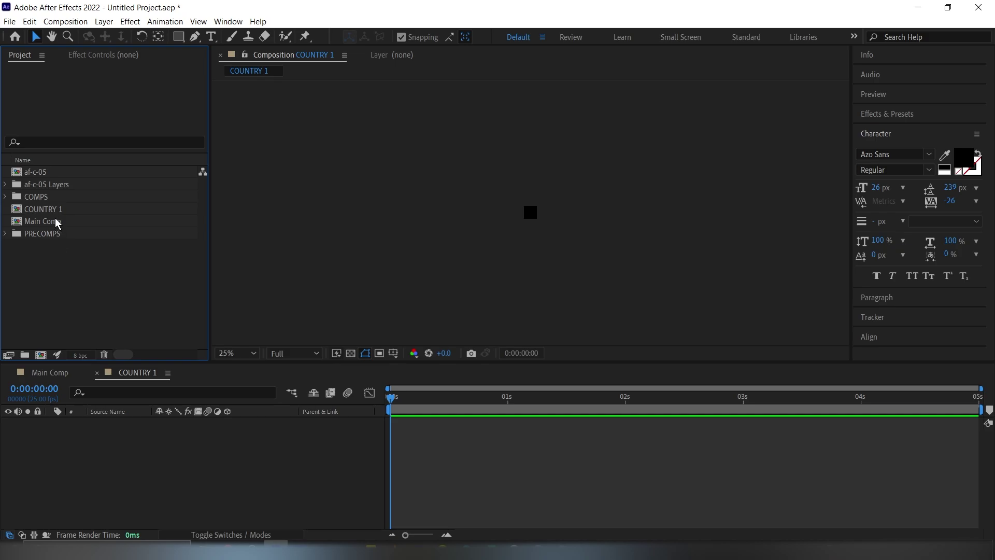
Place COUNTRY 1 into Main Comp's timeline and open it for editing
click(97, 372)
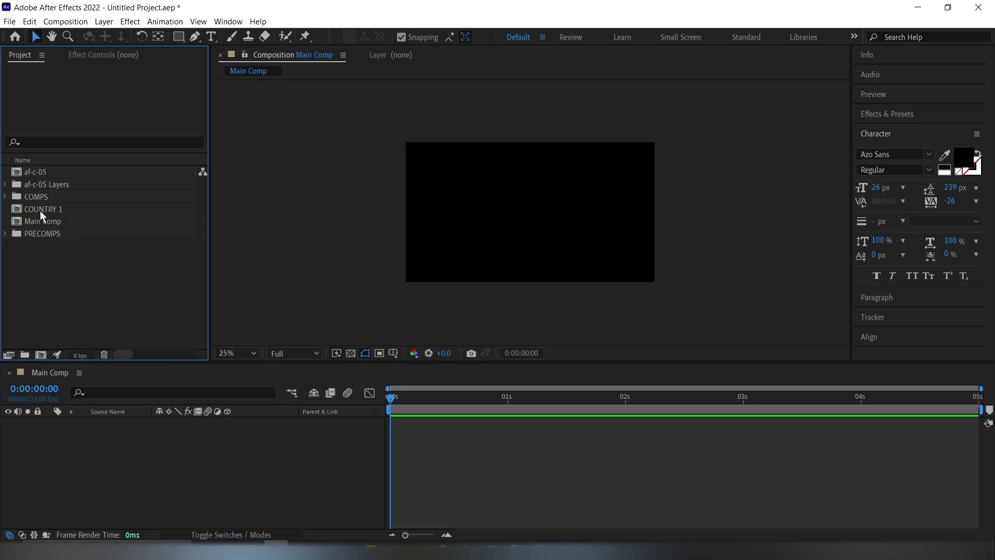
drag(40, 210, 54, 448)
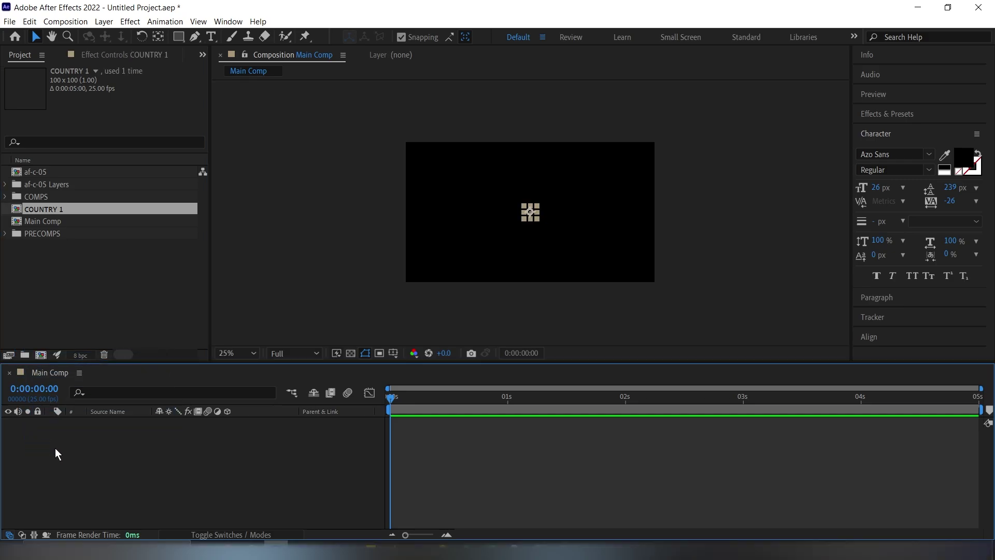
key(Caps_Lock)
double_click(124, 422)
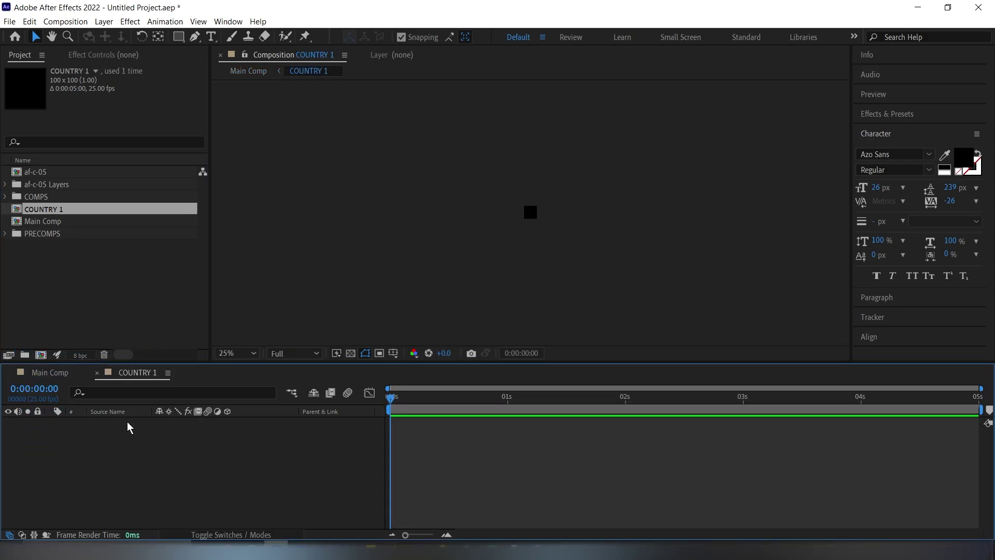
Zoom COUNTRY 1 to 200% and add a white 100×100 solid layer
key(period)
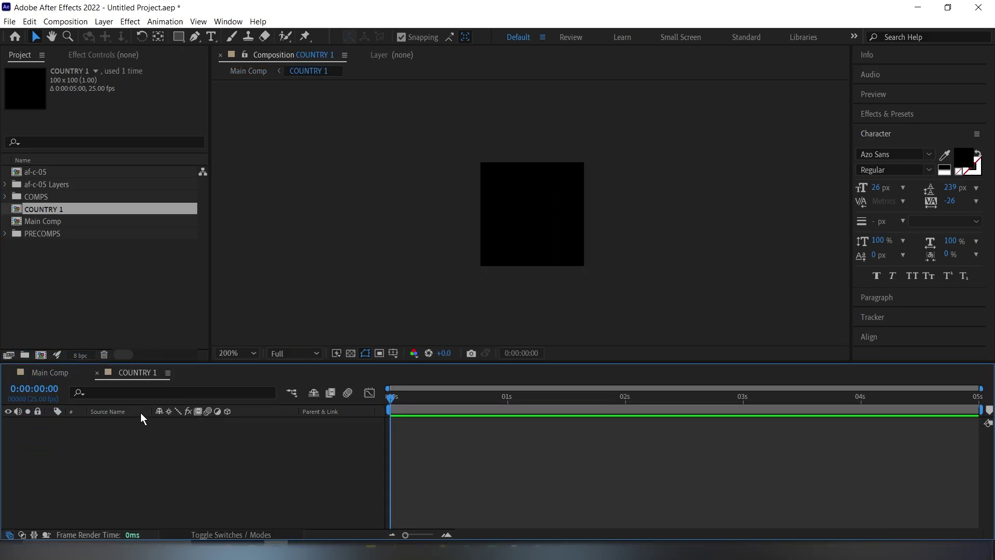
right_click(147, 445)
mouse_move(226, 308)
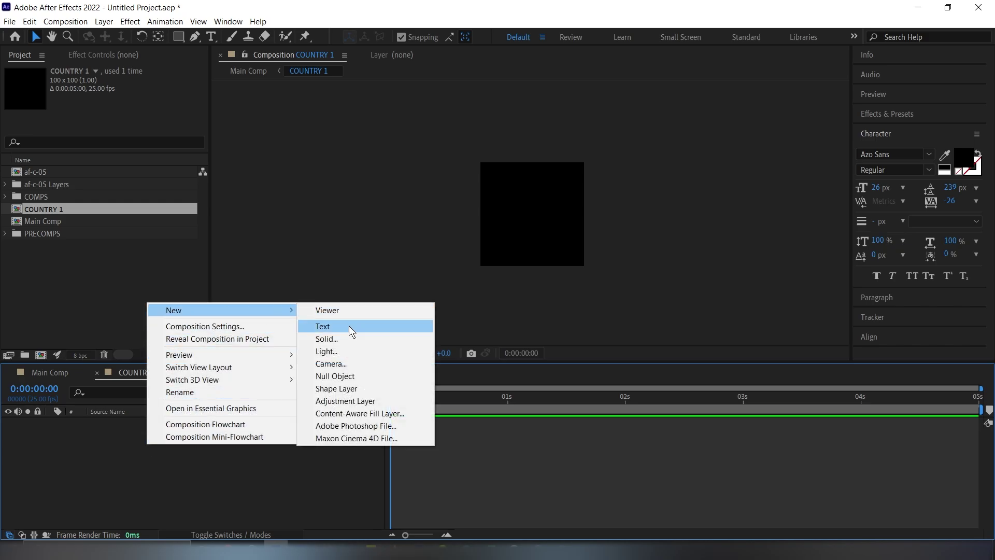
click(347, 340)
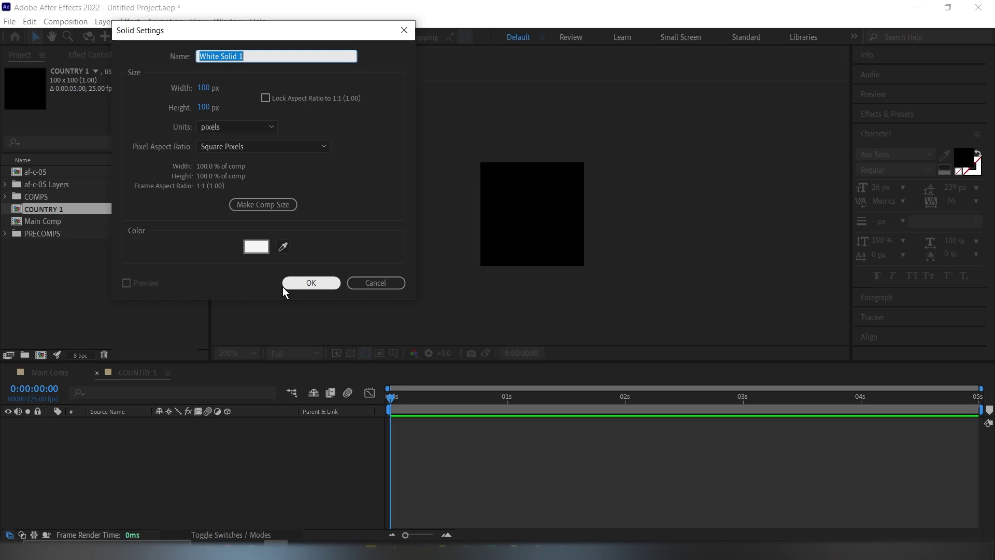
click(306, 279)
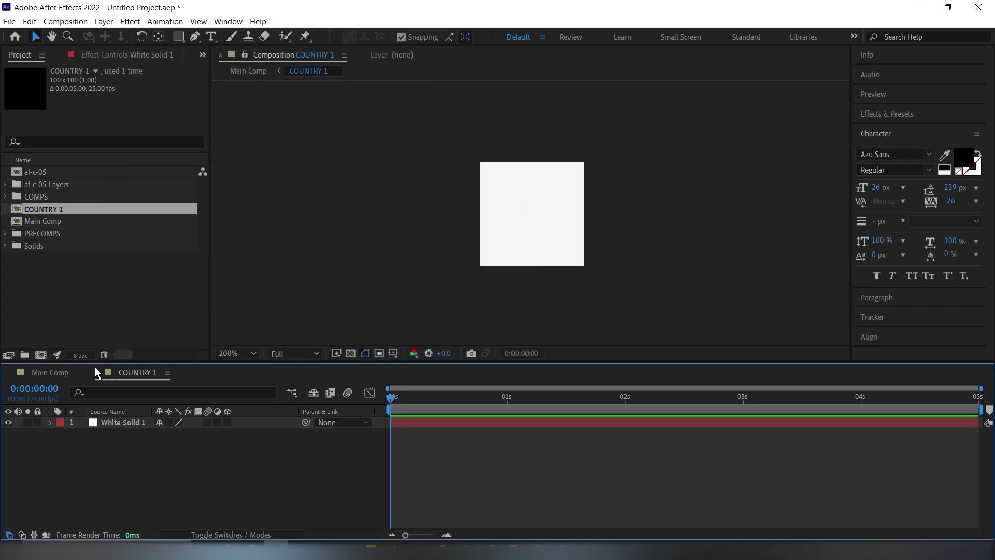
Add BENIN/af-c-05.ai to COUNTRY 1, turn on Continuously Rasterize, and scale it to 83%
click(5, 185)
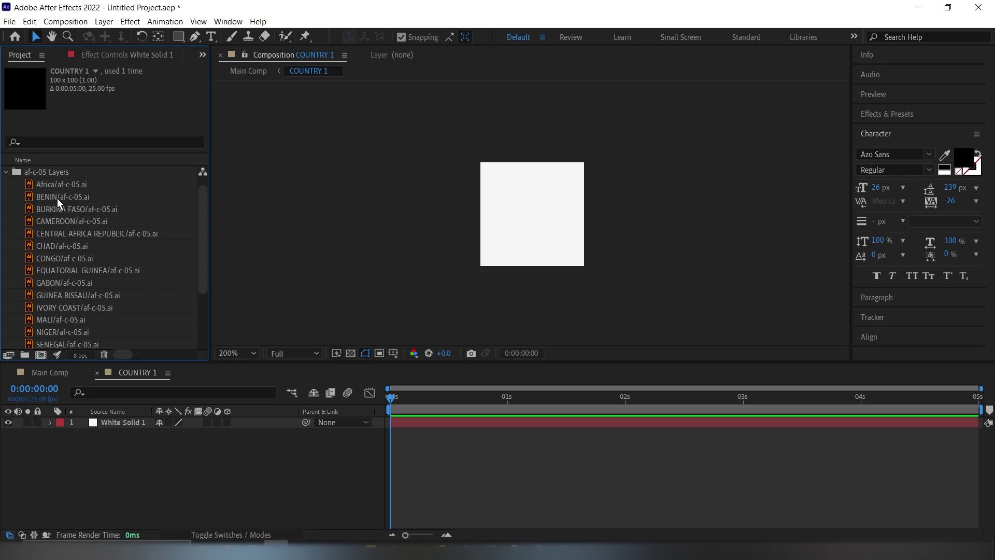
drag(57, 198, 98, 420)
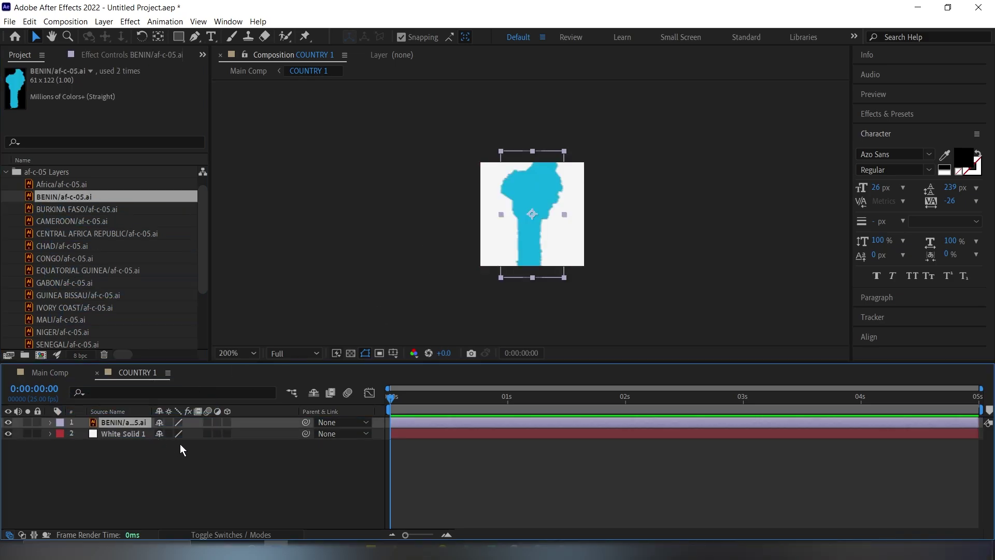
click(168, 423)
key(s)
drag(171, 433, 146, 434)
click(75, 433)
click(51, 422)
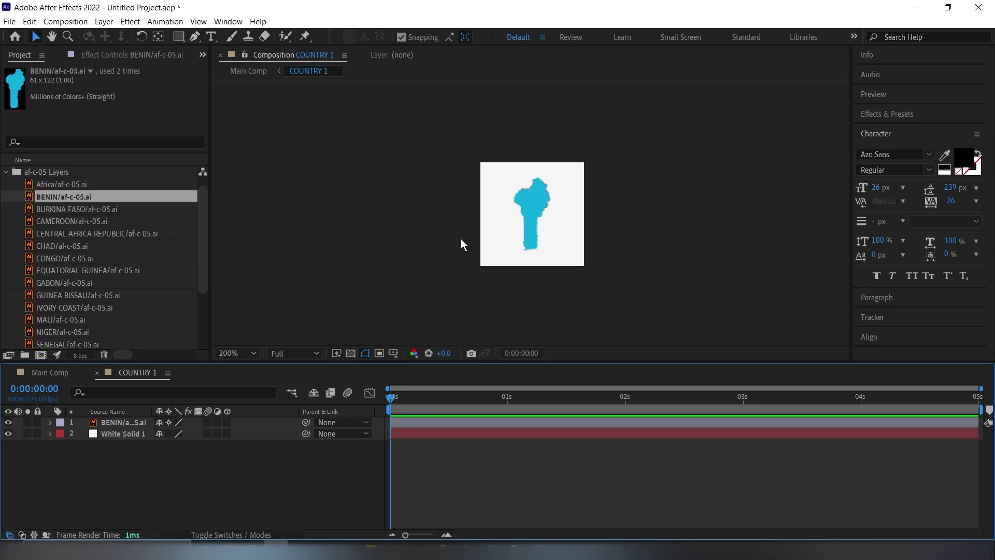
Add a BENIN text label on the badge
click(211, 36)
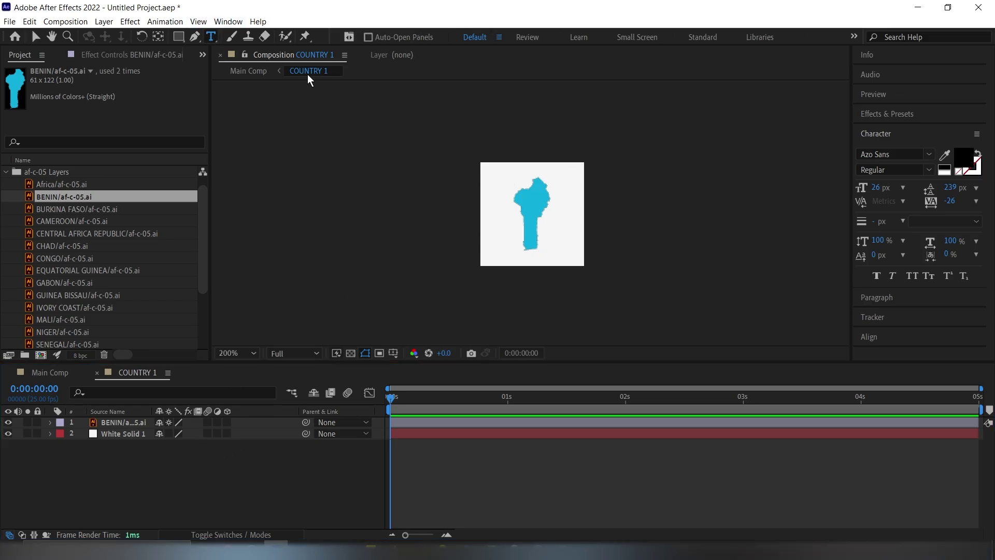
click(500, 206)
text(BENIN)
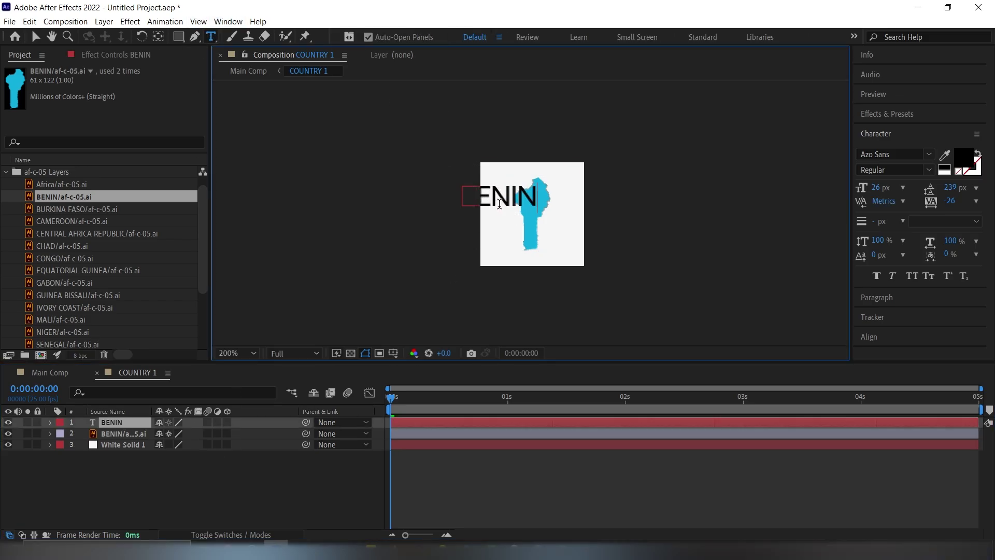
click(533, 381)
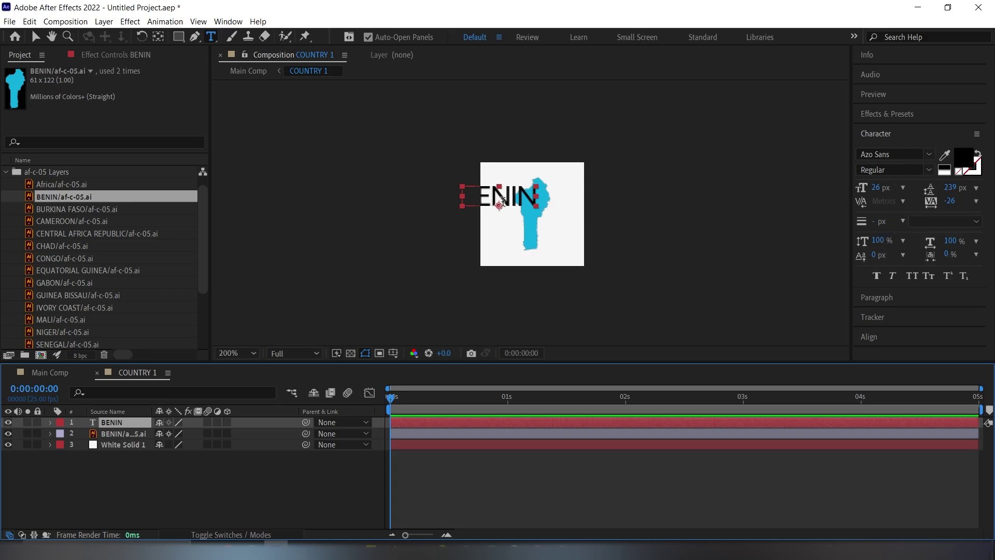
Centre the BENIN text horizontally and vertically with the Align panel
click(36, 37)
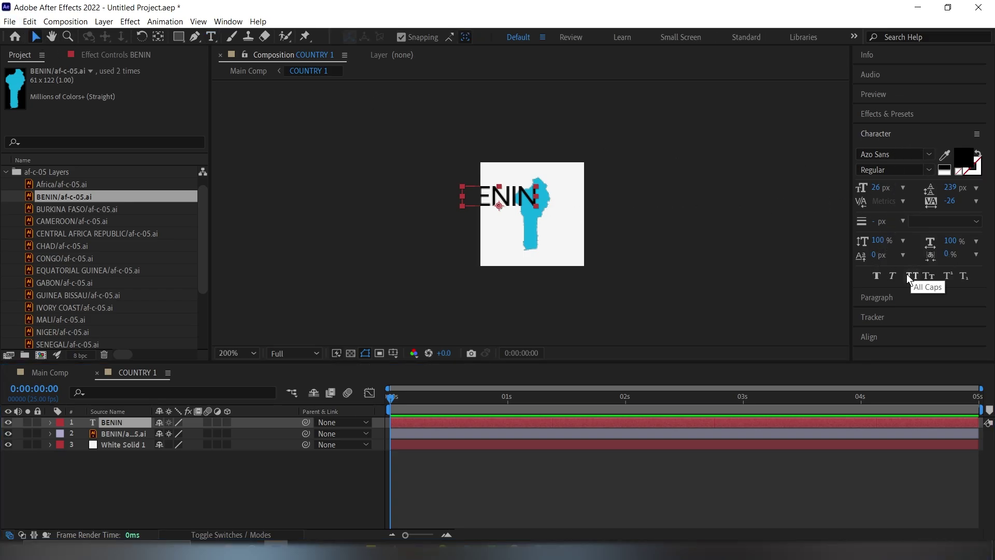
click(888, 336)
click(888, 228)
click(950, 224)
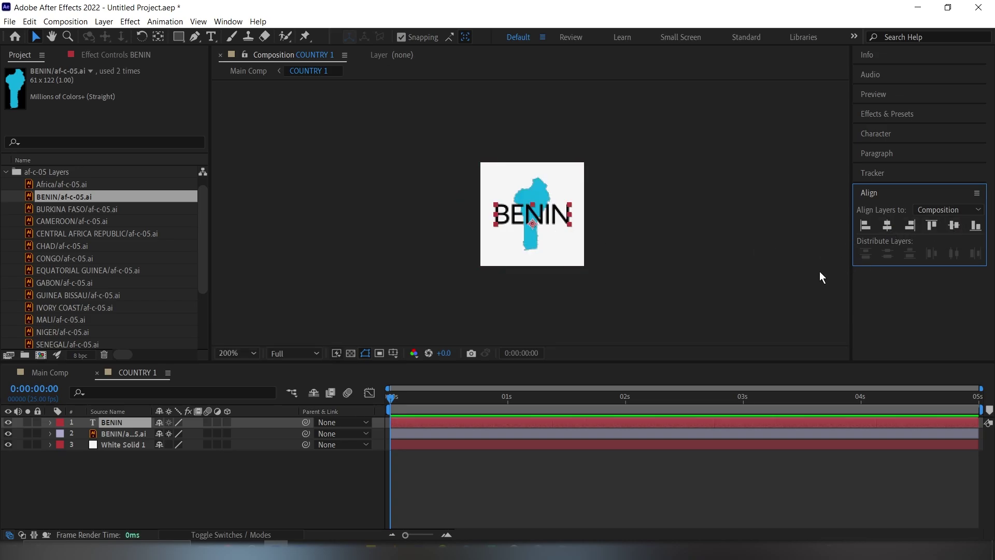
Pre-compose the label, map and white solid into Pre-comp 1
click(129, 484)
drag(129, 484, 118, 414)
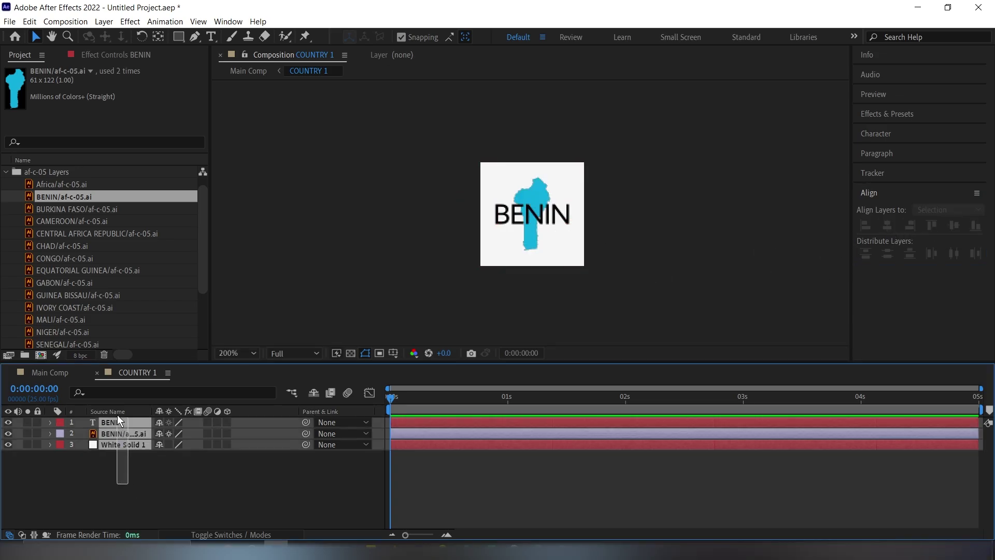
right_click(125, 445)
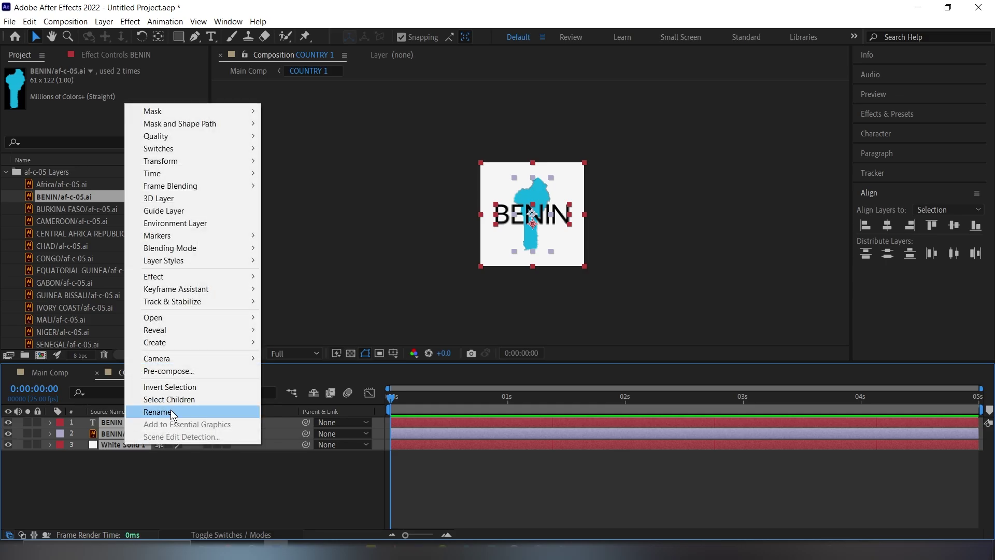
click(178, 372)
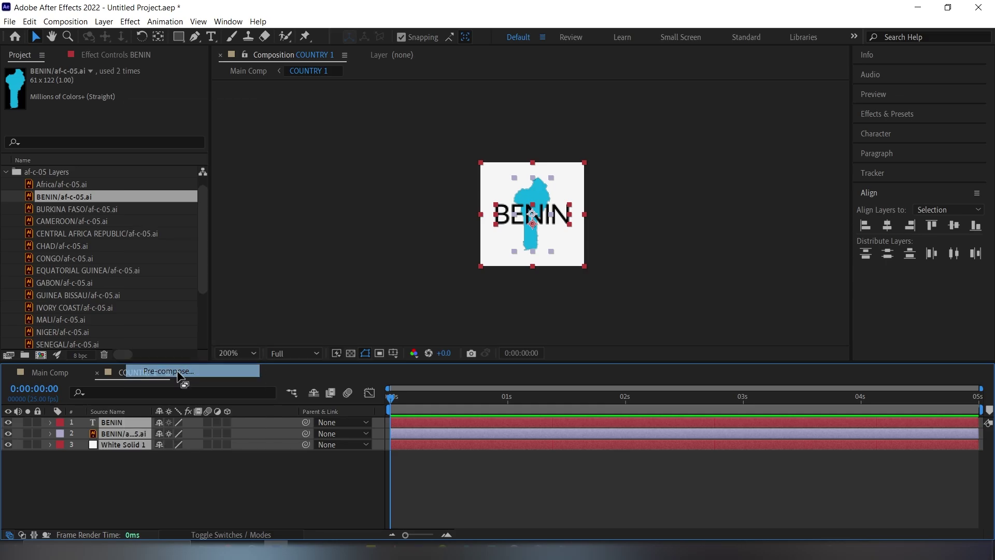
click(520, 355)
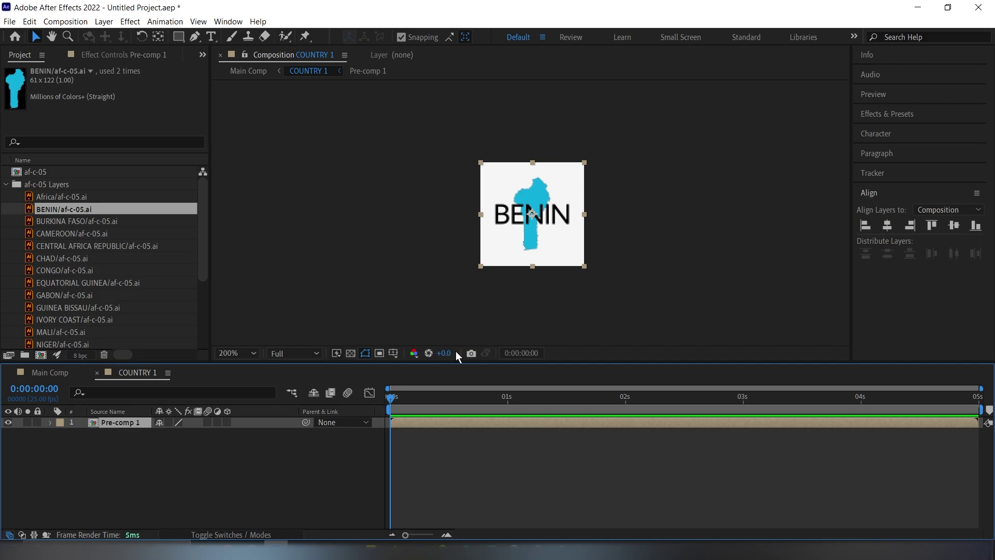
click(5, 184)
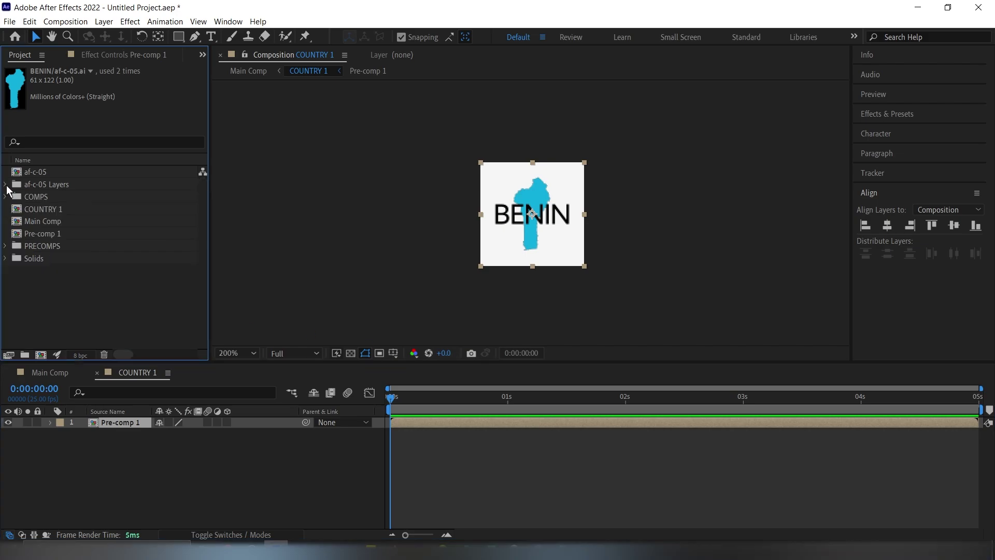
click(124, 428)
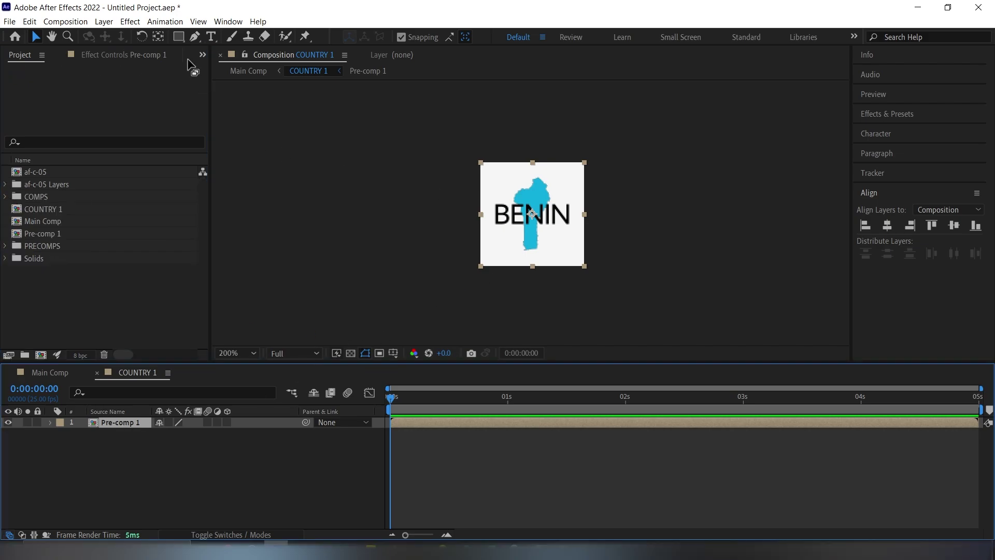
Draw an ellipse mask on Pre-comp 1 cropping the BENIN badge into a circle
click(178, 36)
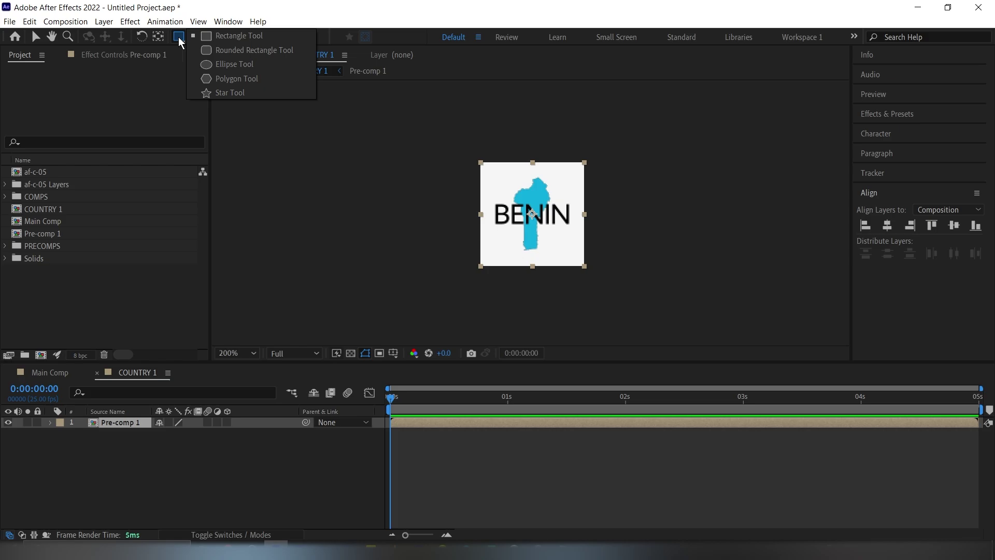
click(243, 66)
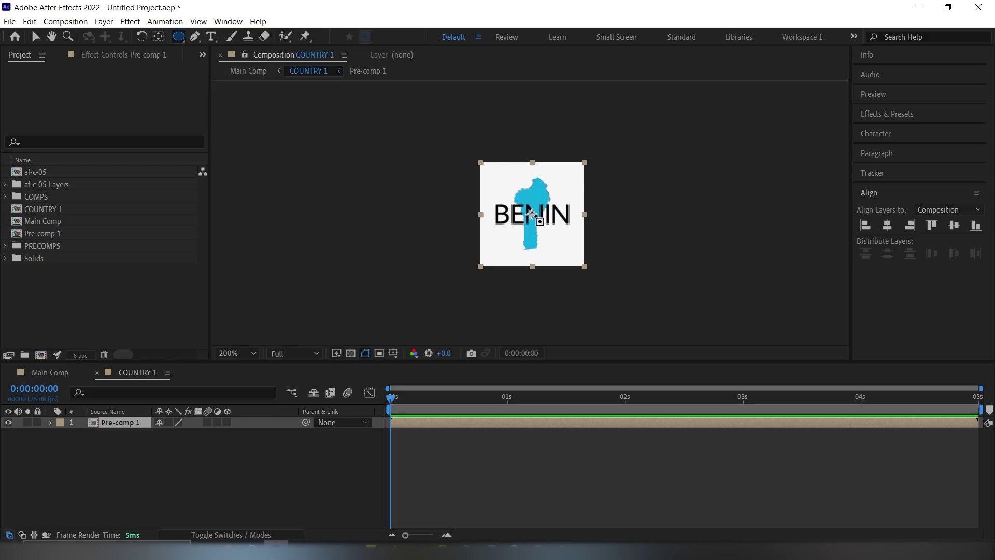
drag(532, 214, 563, 262)
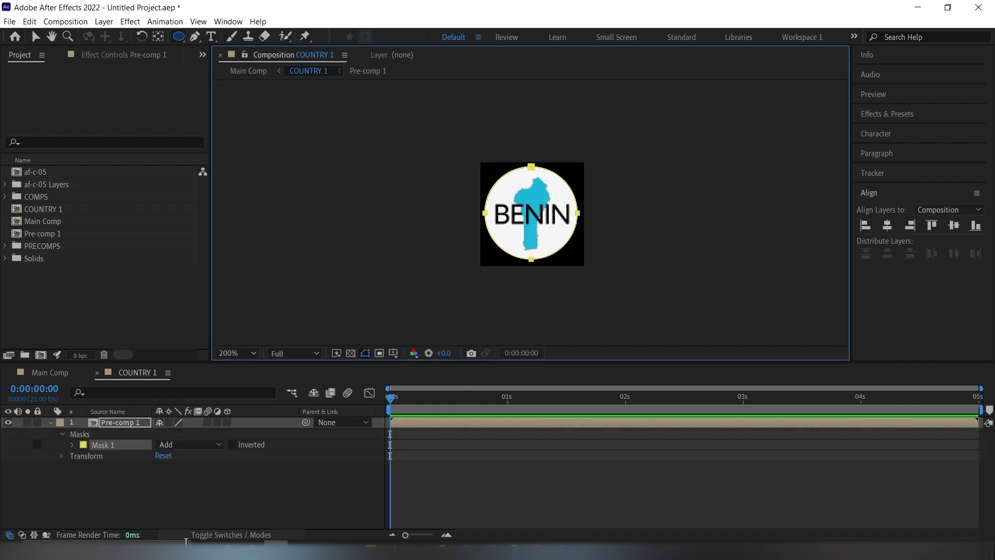
Turn on collapse transformations for the COUNTRY 1 layer in Main Comp
click(51, 421)
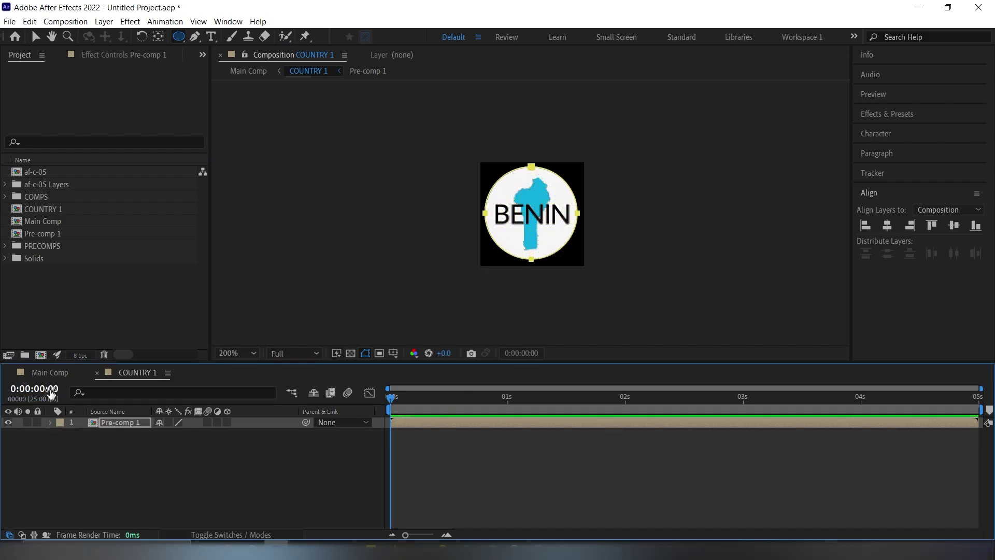
click(52, 372)
scroll(567, 226, up, 2)
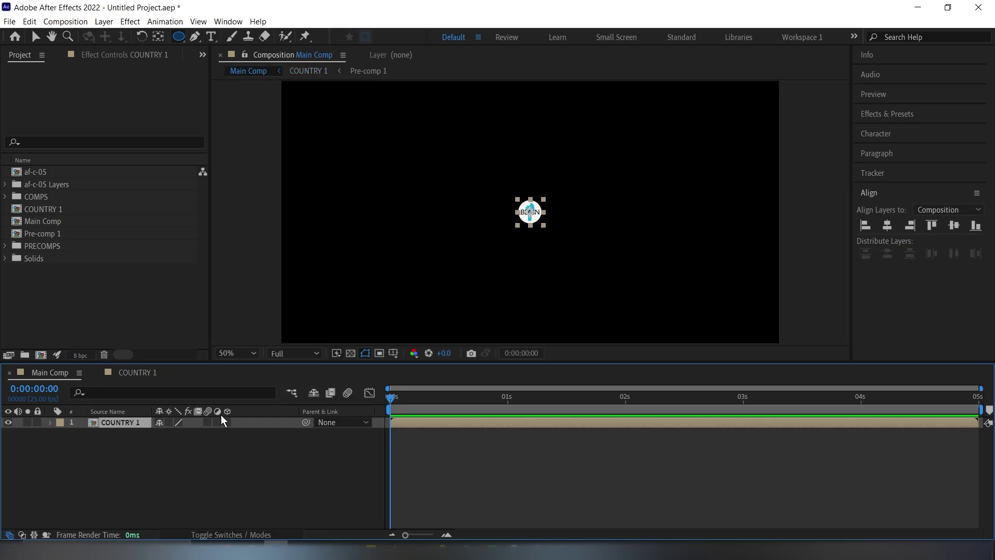
click(91, 287)
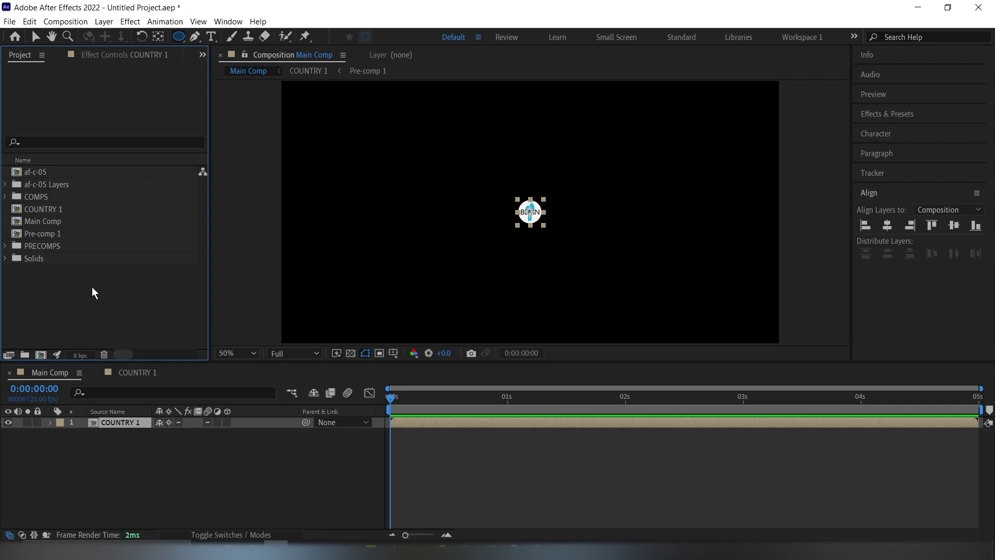
Move COUNTRY 1 into the COMPS folder and Pre-comp 1 into PRECOMPS
click(52, 210)
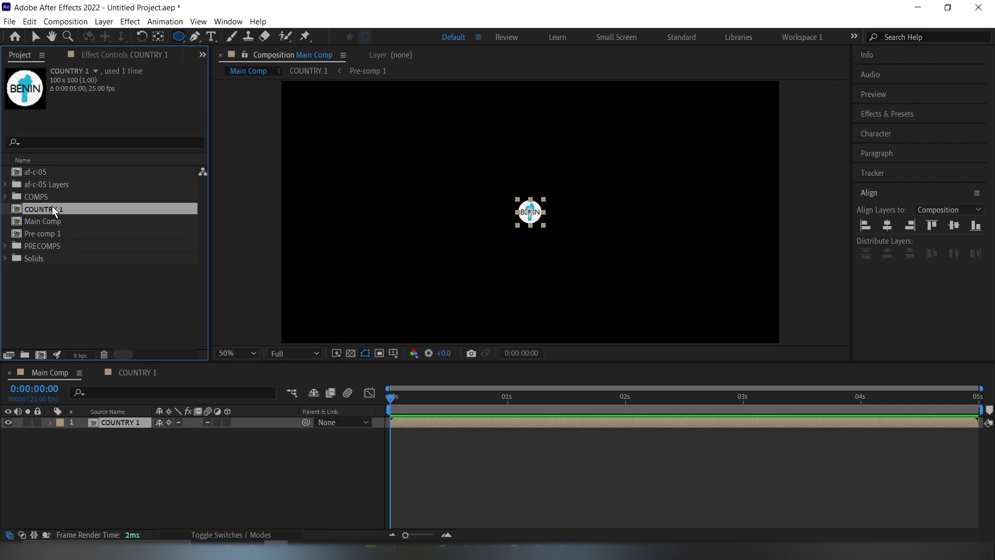
drag(52, 206, 51, 196)
click(5, 196)
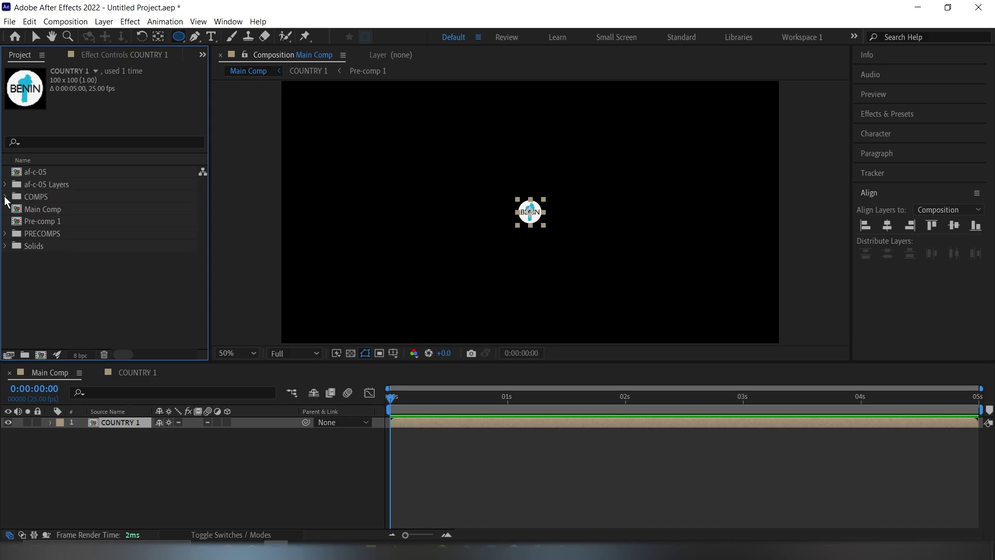
click(46, 222)
drag(55, 222, 55, 236)
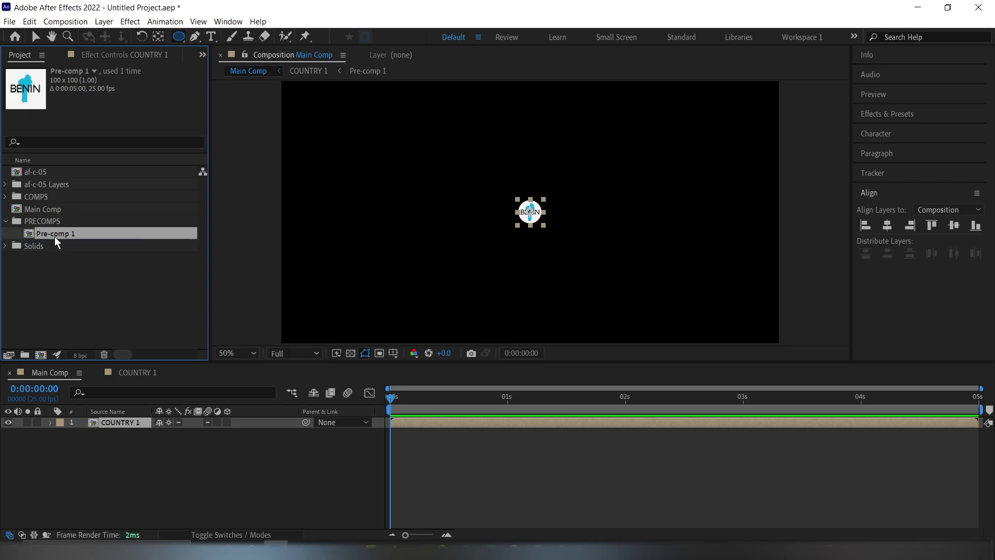
click(6, 221)
Open the COUNTRY 1 composition to check the badge, then return to Main Comp
click(50, 282)
click(222, 491)
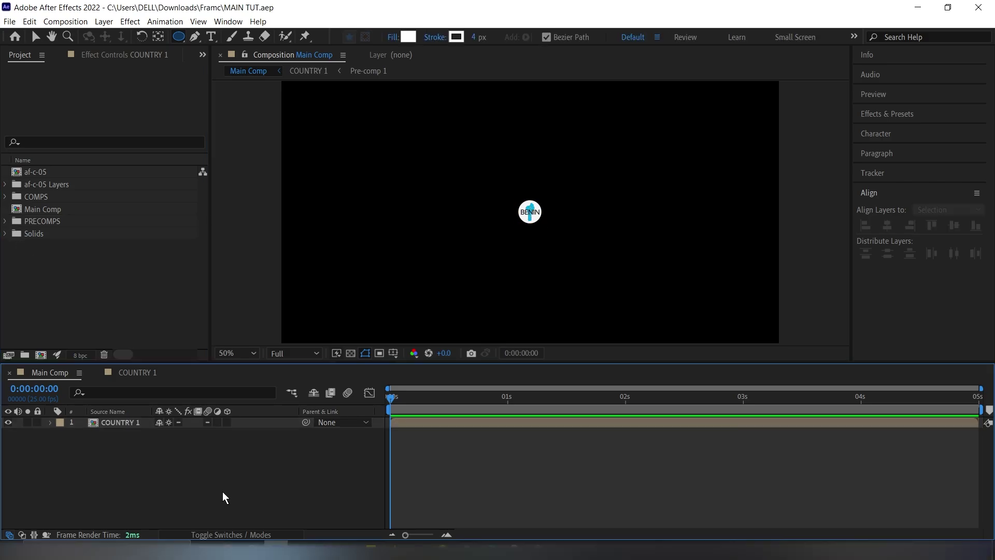
click(103, 423)
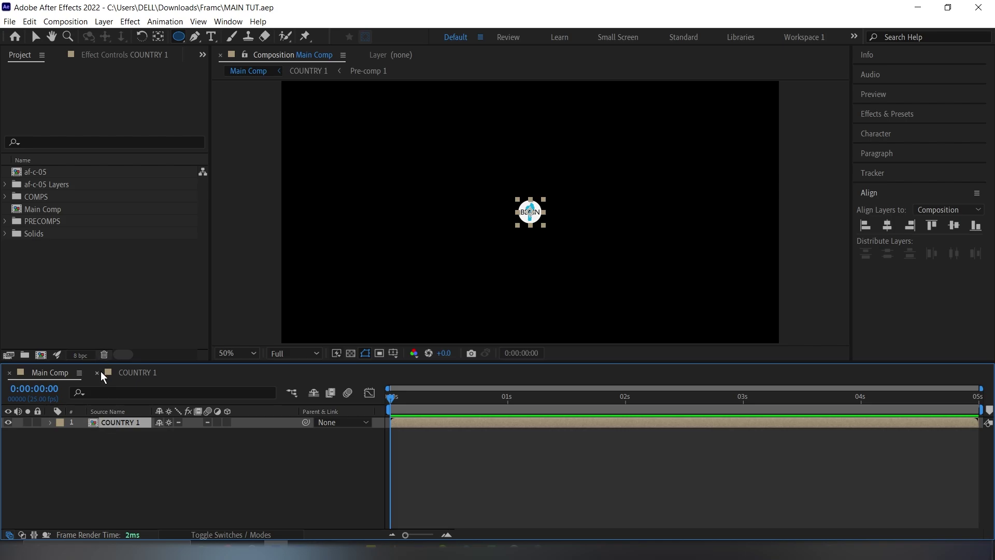
click(5, 184)
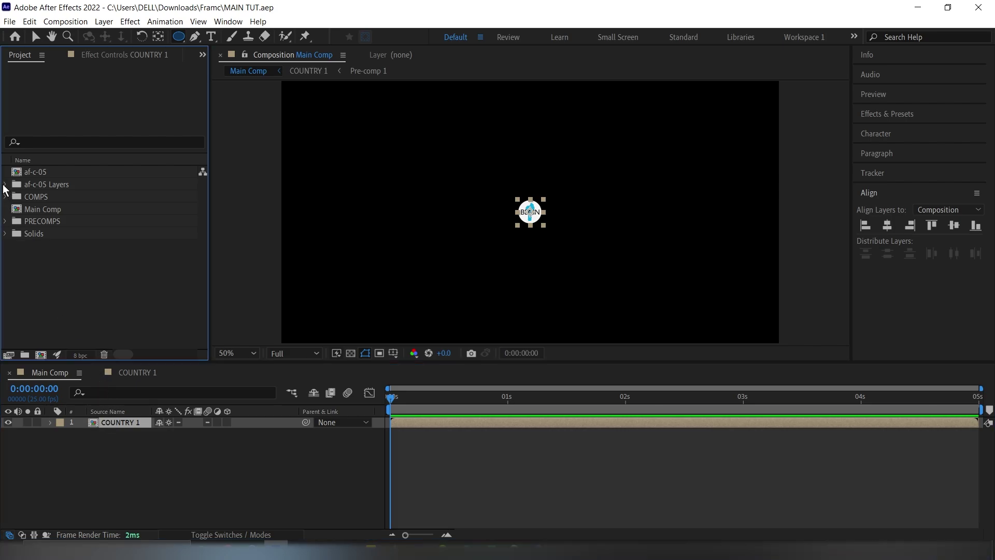
click(5, 173)
double_click(116, 426)
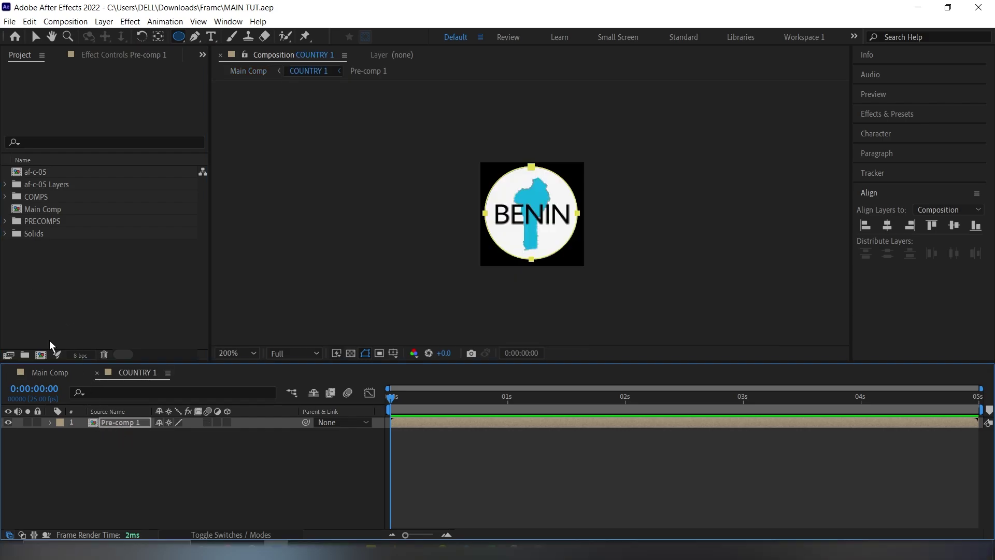
click(48, 374)
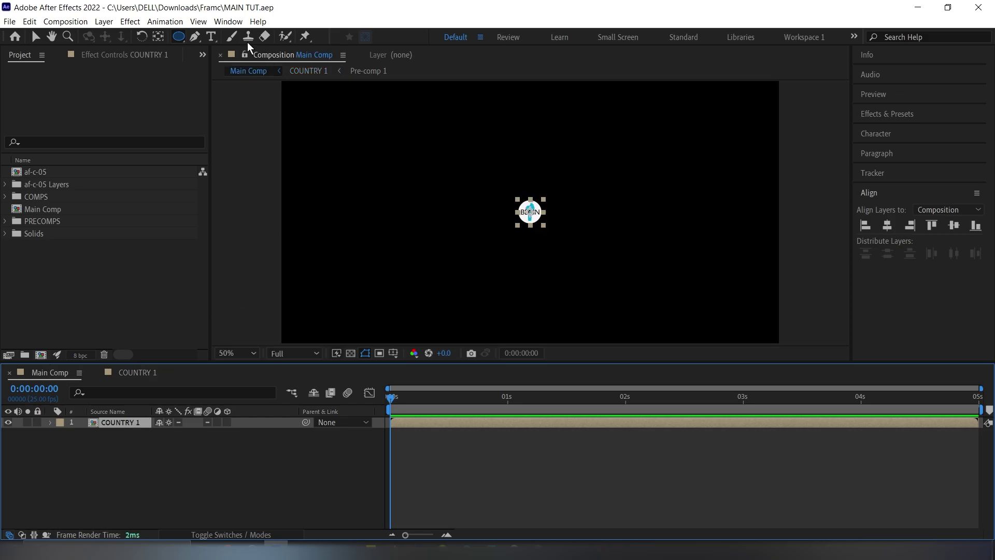
Launch the True Comp Duplicator script from the Window menu
click(231, 22)
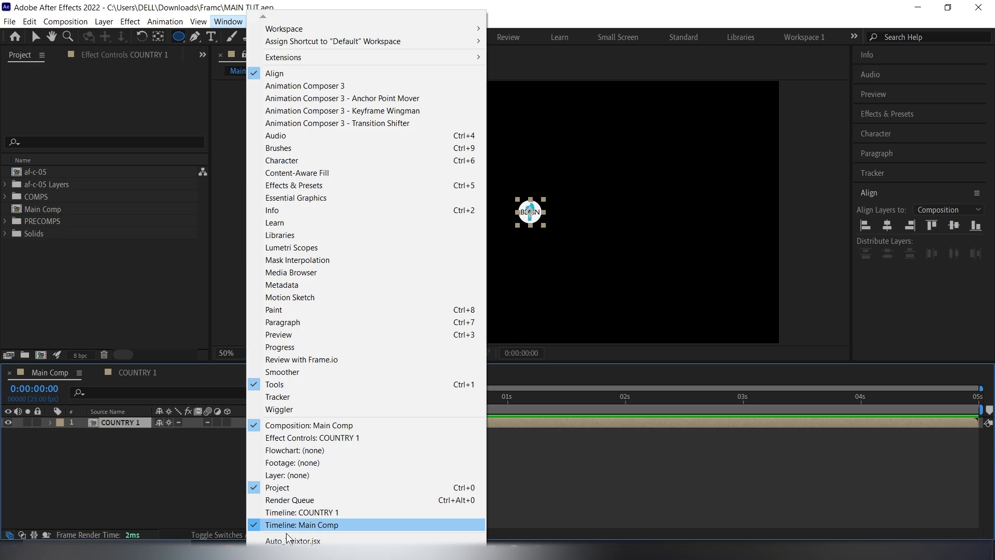
scroll(366, 286, down, 4)
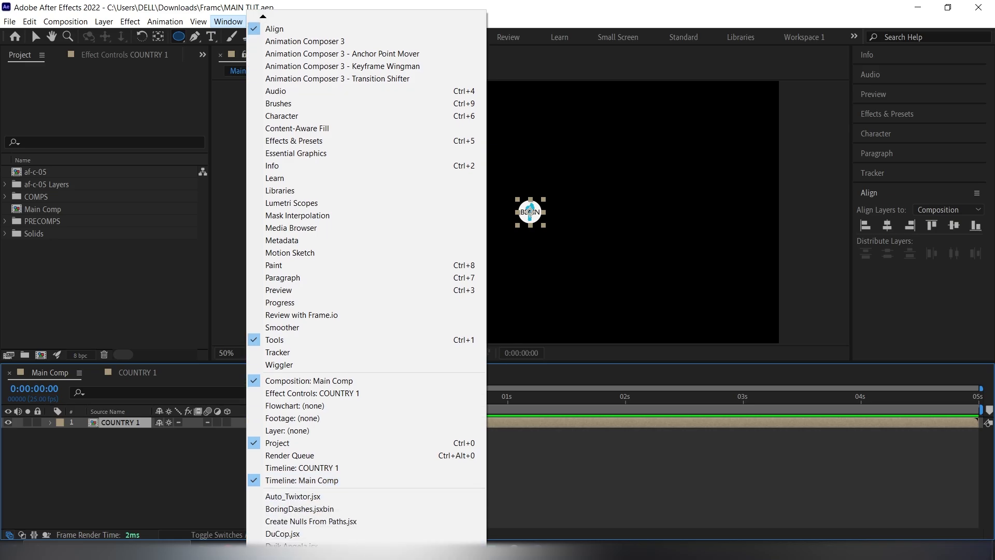
scroll(366, 285, down, 11)
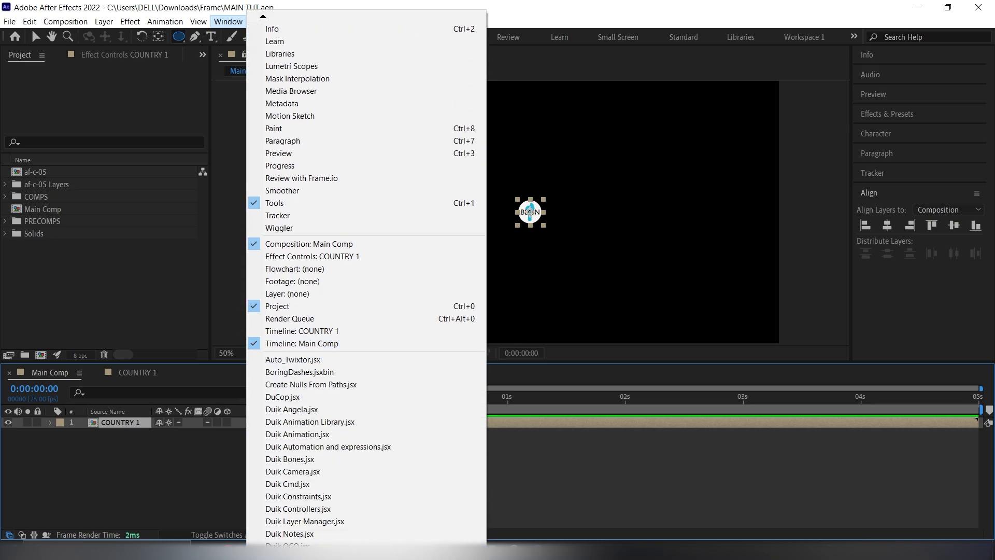
scroll(300, 485, down, 18)
click(299, 485)
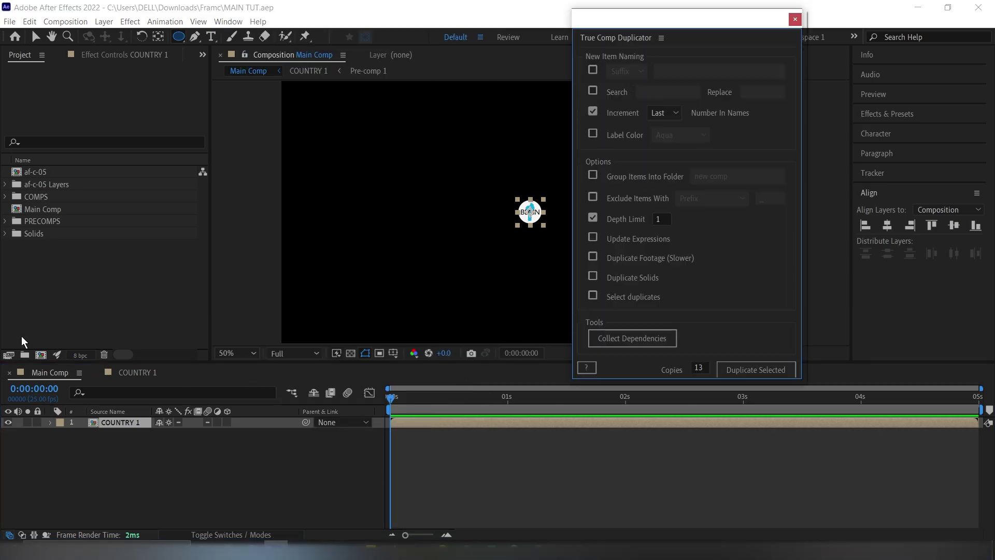
Duplicate COUNTRY 1 thirteen times with True Comp Duplicator, keeping numbered names
click(6, 197)
click(51, 210)
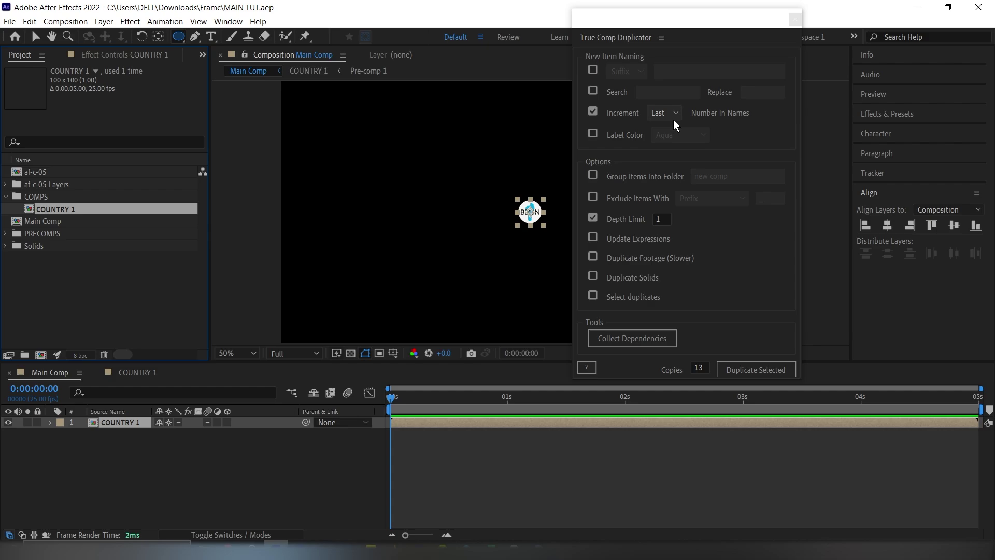
click(595, 112)
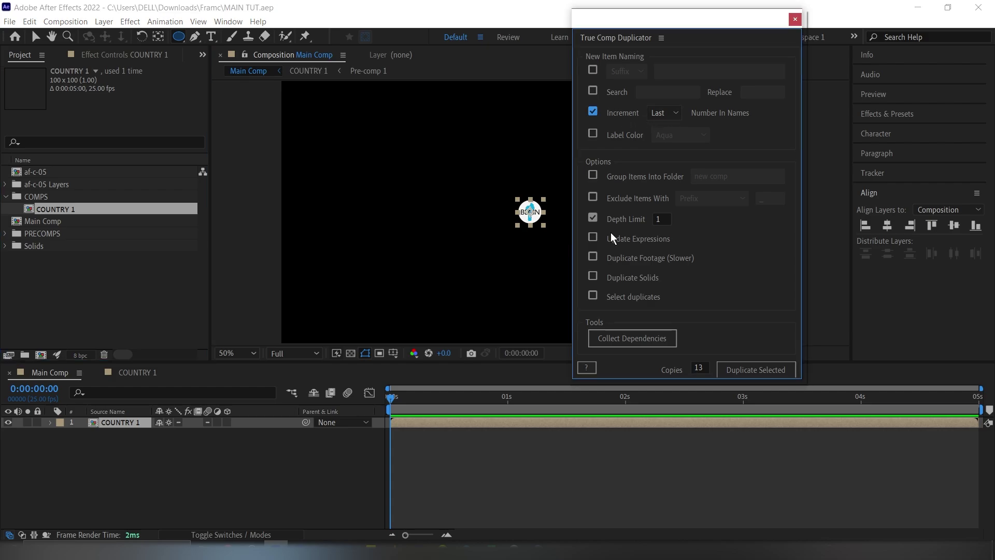
click(699, 369)
text(3)
click(752, 372)
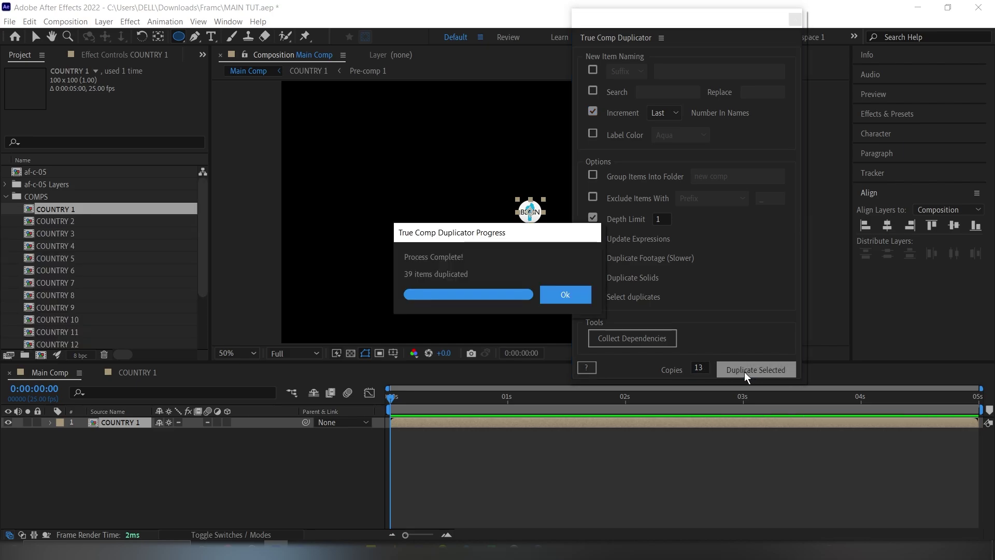
click(564, 294)
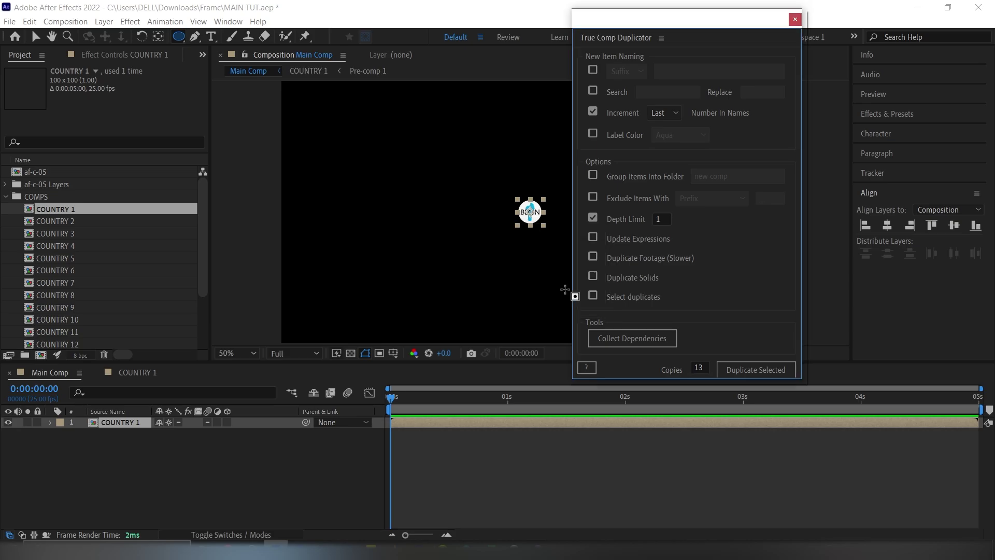
Check the PRECOMPS folder for the new Pre-comp 2 through 14 copies
click(5, 197)
click(5, 221)
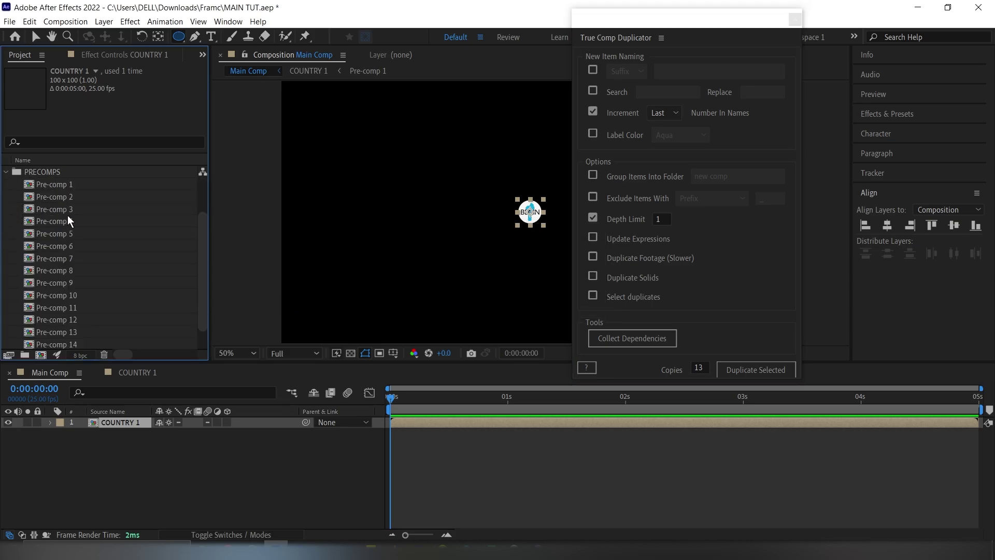
scroll(82, 251, up, 2)
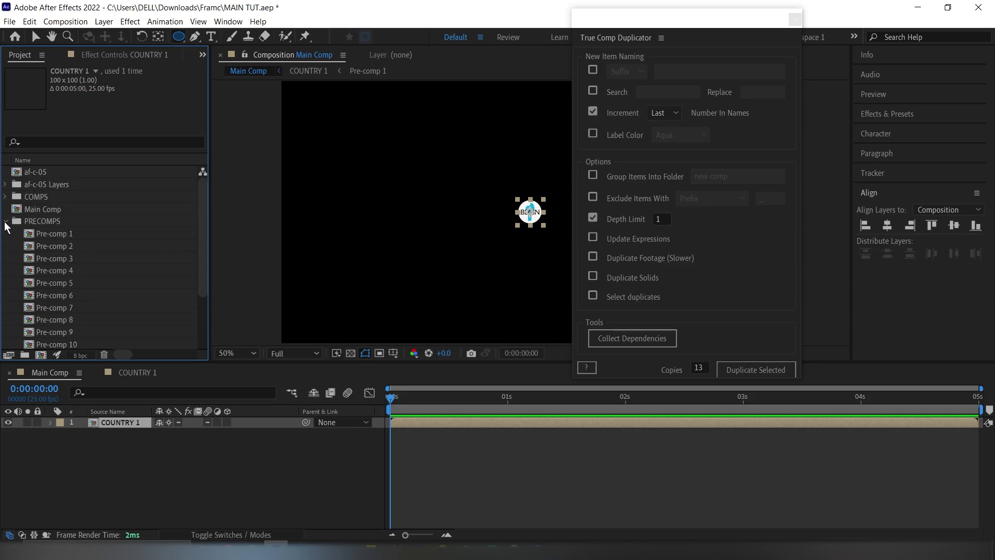
click(5, 221)
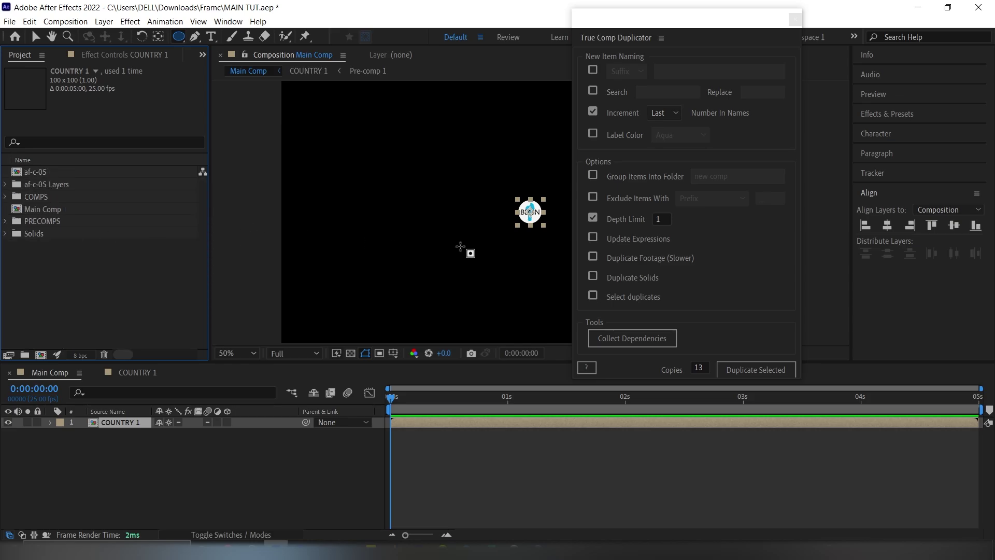
click(718, 29)
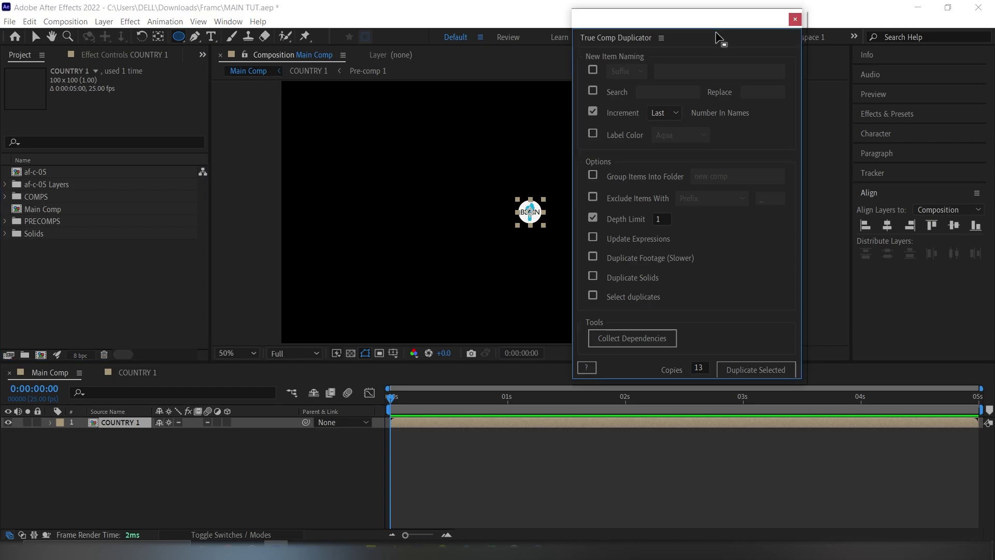
Add COUNTRY 2 to Main Comp above COUNTRY 1 with collapse transformations on
click(795, 19)
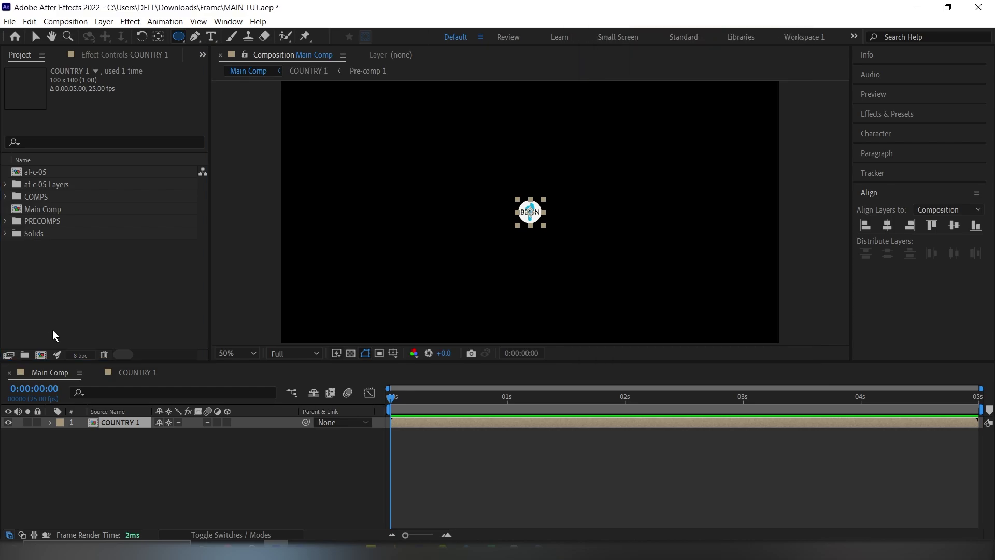
double_click(15, 195)
click(57, 198)
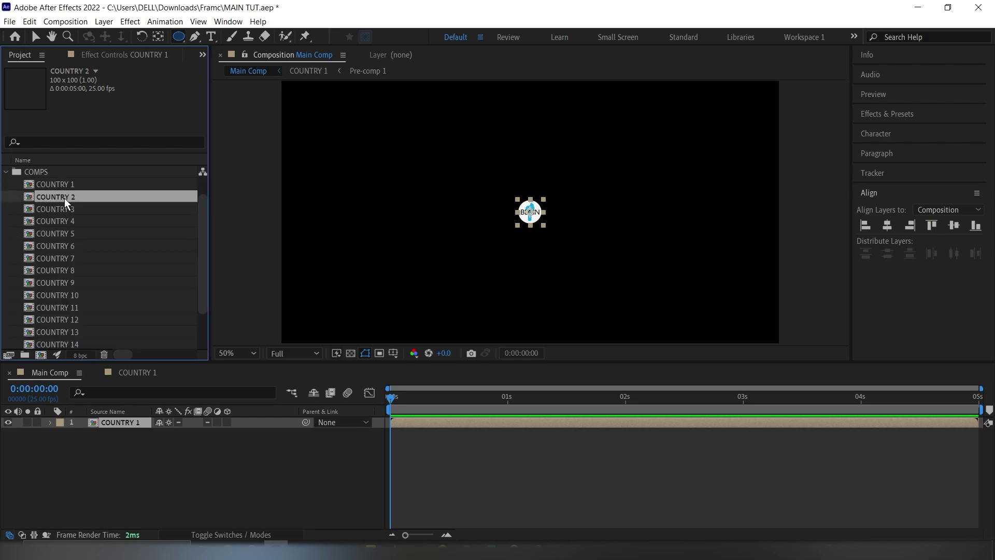
drag(65, 198, 95, 422)
key(Caps_Lock)
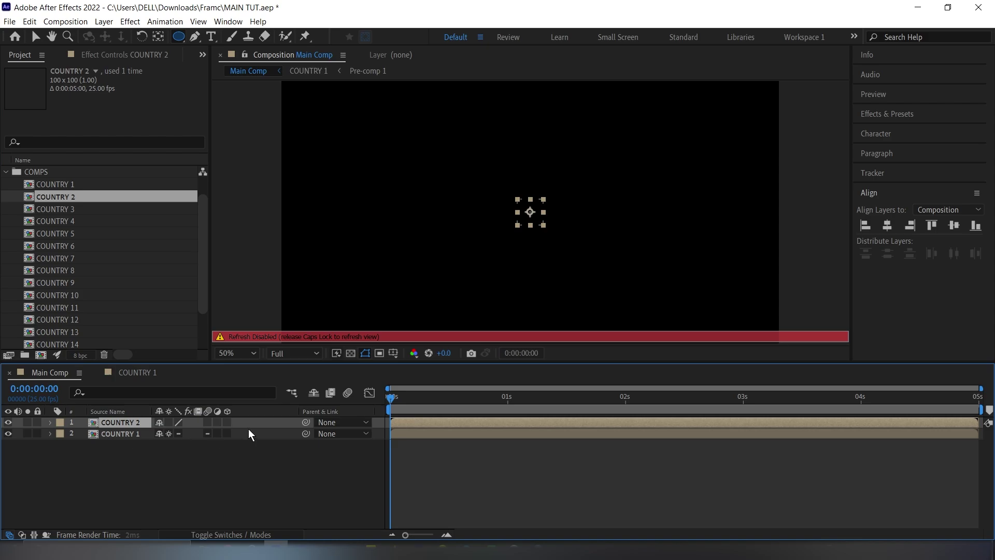
key(Caps_Lock)
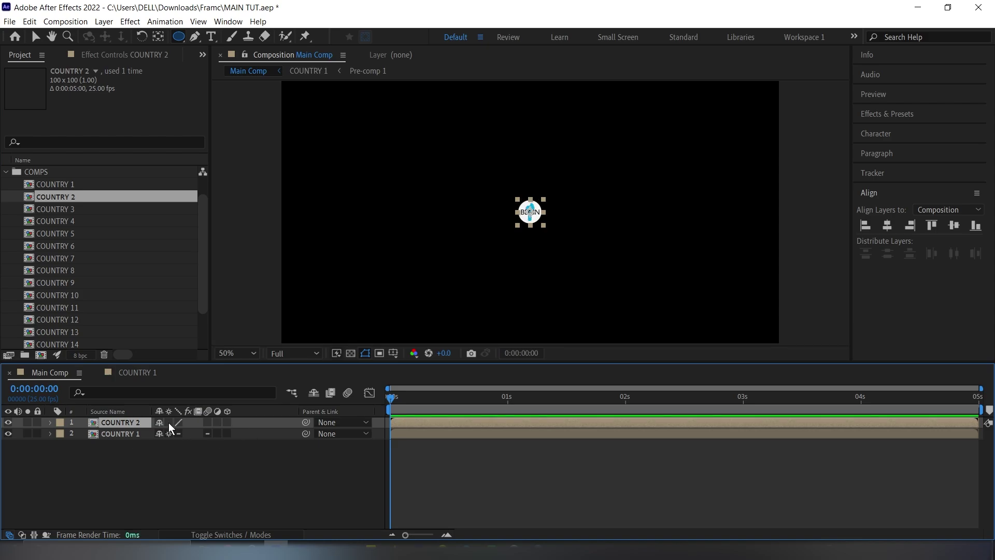
click(169, 422)
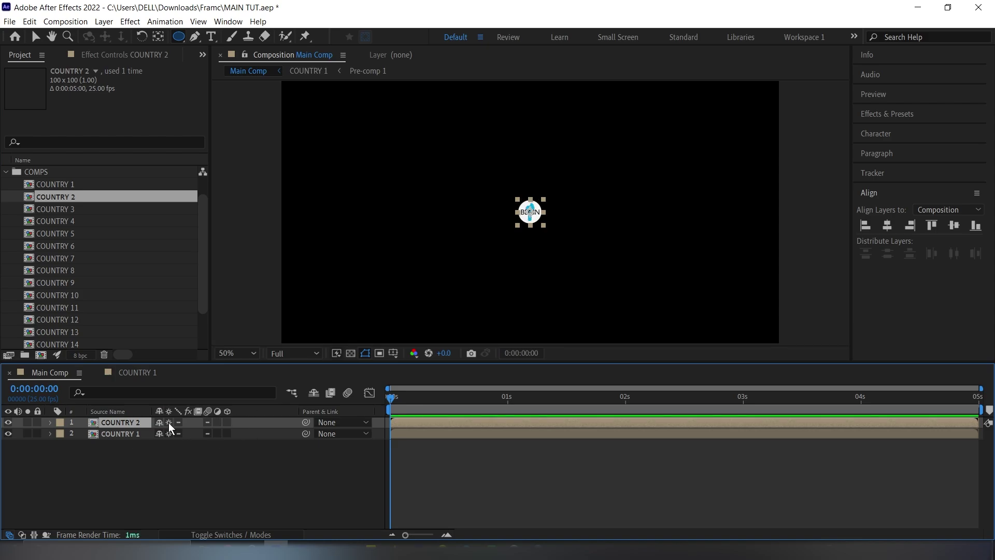
In Pre-comp 2, replace the BENIN map with the BURKINA FASO map file
double_click(107, 421)
double_click(111, 422)
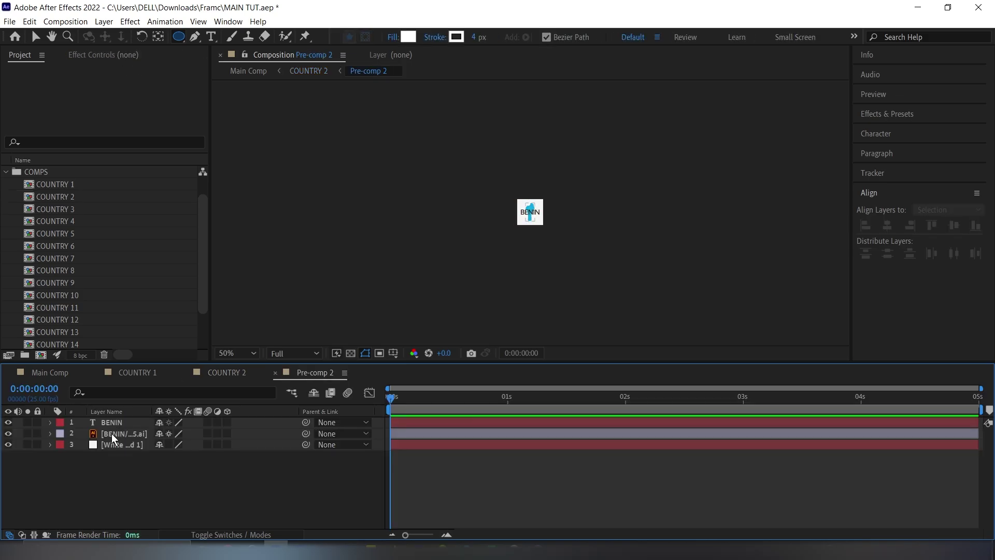
click(112, 434)
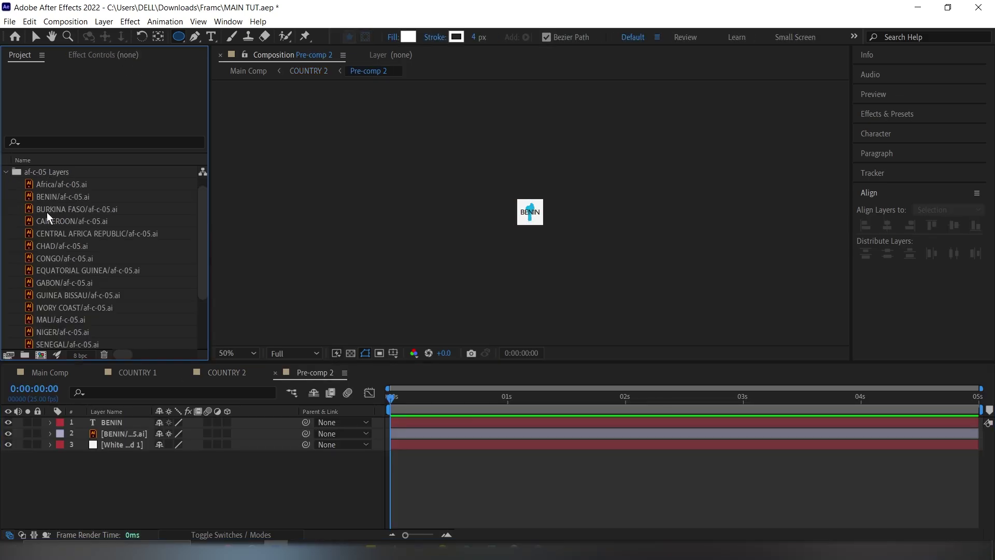
click(57, 208)
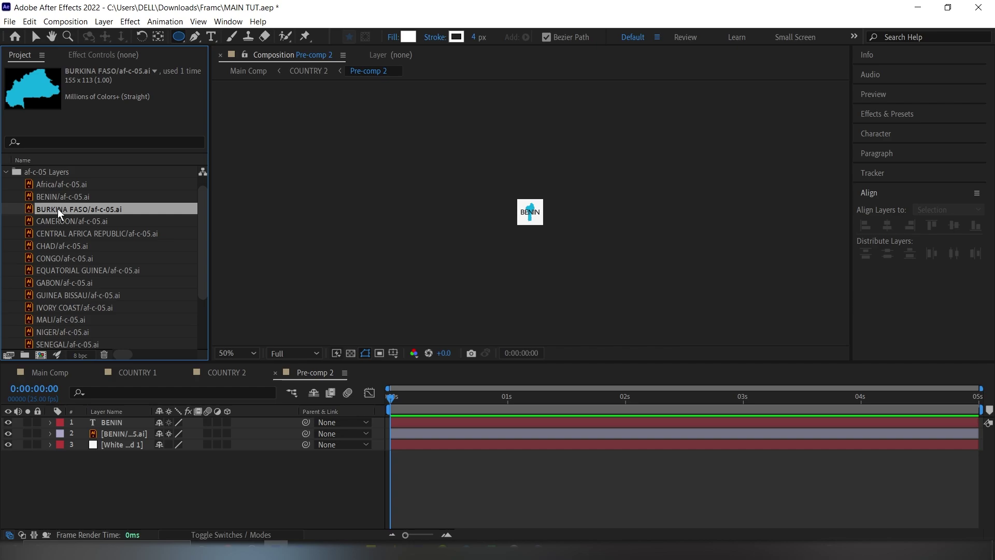
click(122, 435)
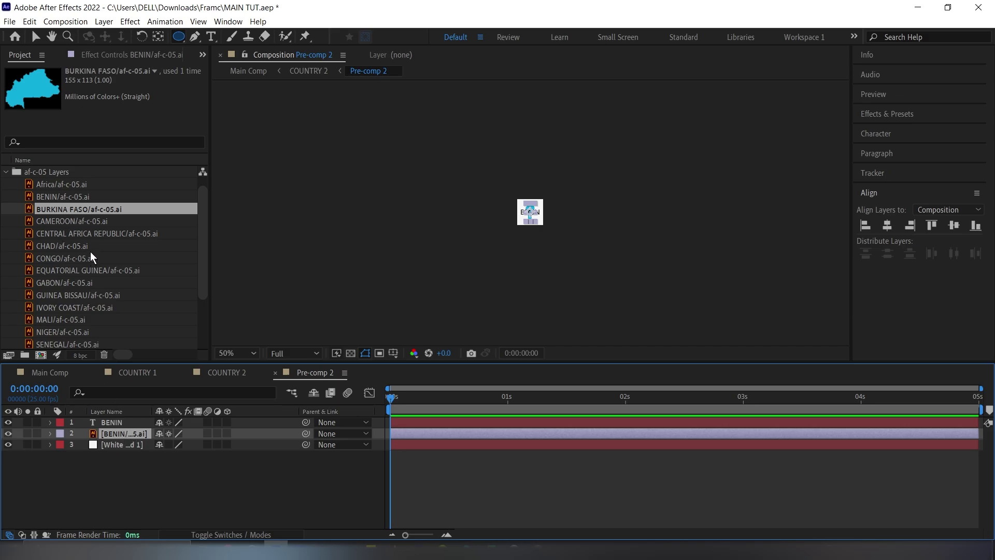
key(slash)
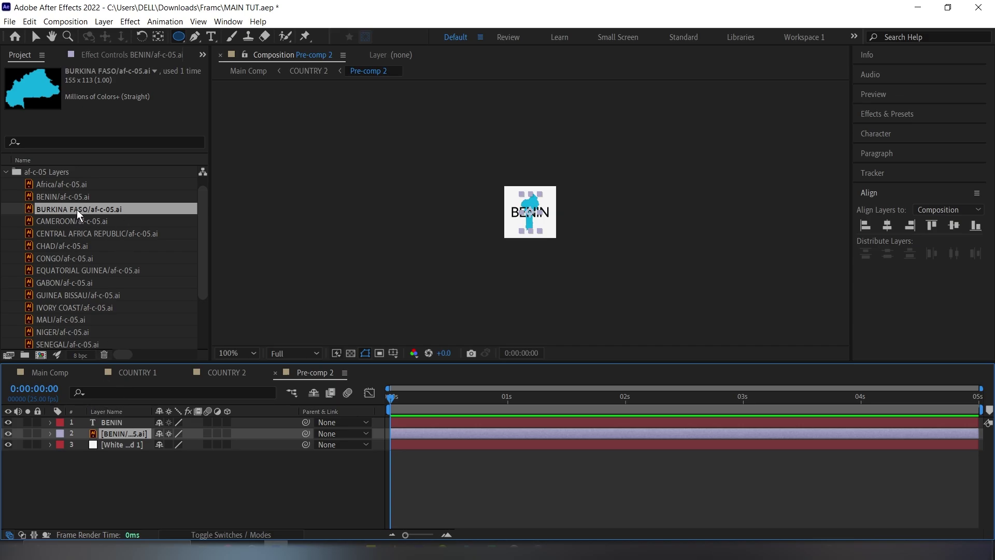
drag(76, 210, 110, 437)
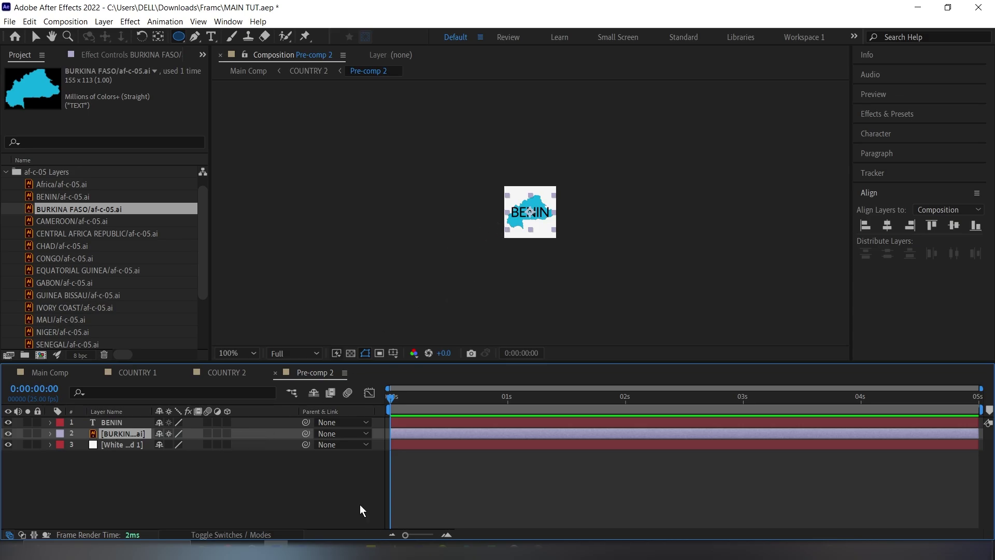
Retype the label as BURKINA FASO and scale it to 47%
click(114, 422)
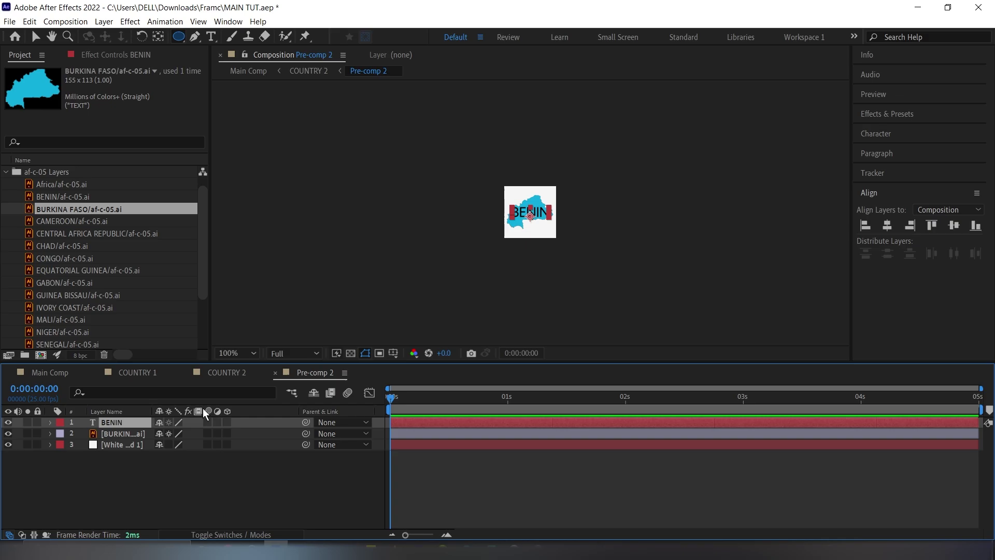
double_click(119, 421)
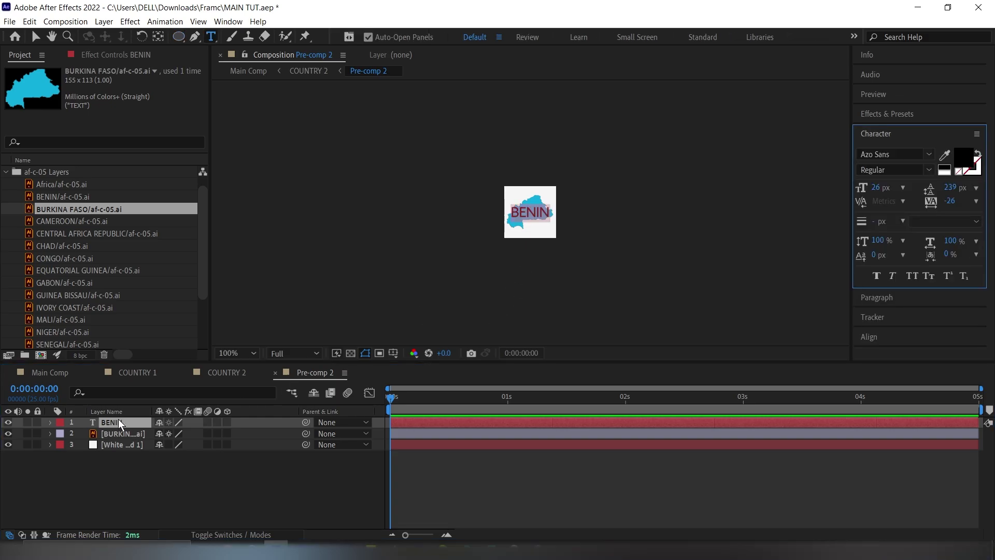
text(BURKINA FASO)
click(120, 422)
key(s)
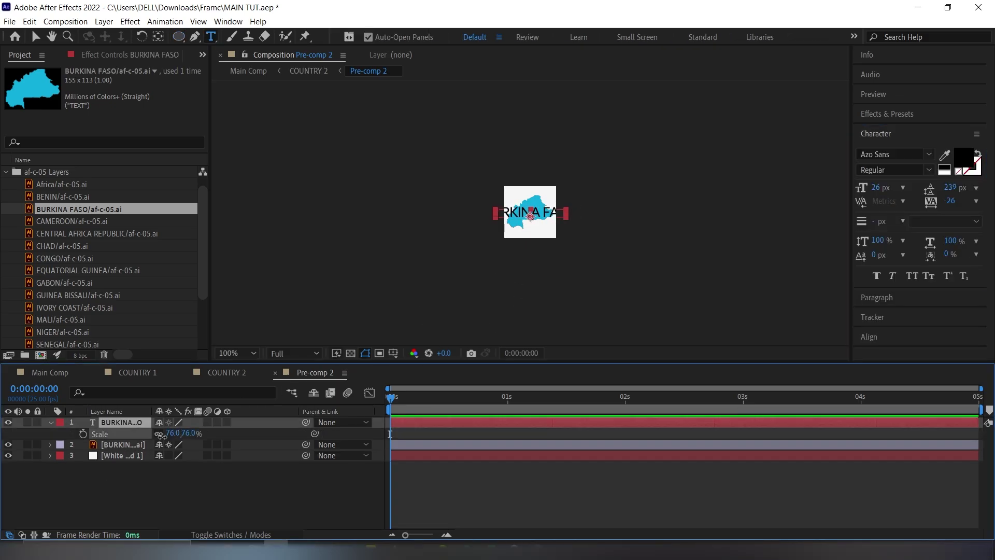
drag(163, 435, 132, 421)
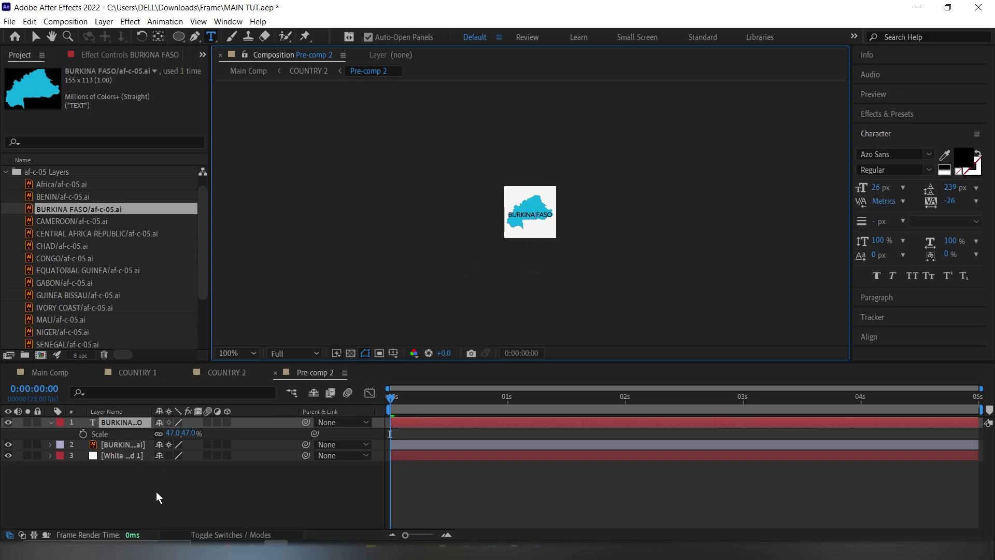
click(148, 480)
Slide the COUNTRY 2 badge beside BENIN to compare, then undo back to centre
click(53, 372)
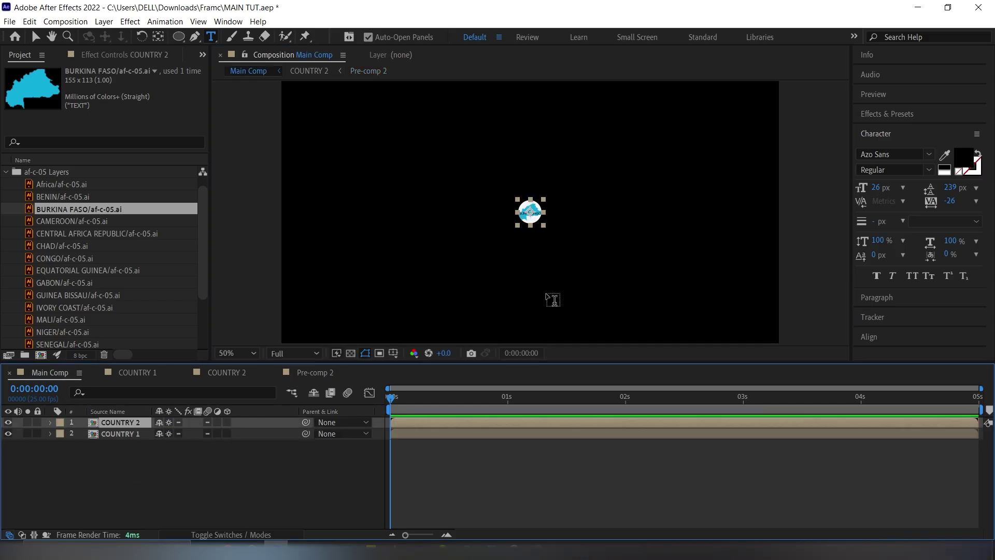
key(period)
key(period)
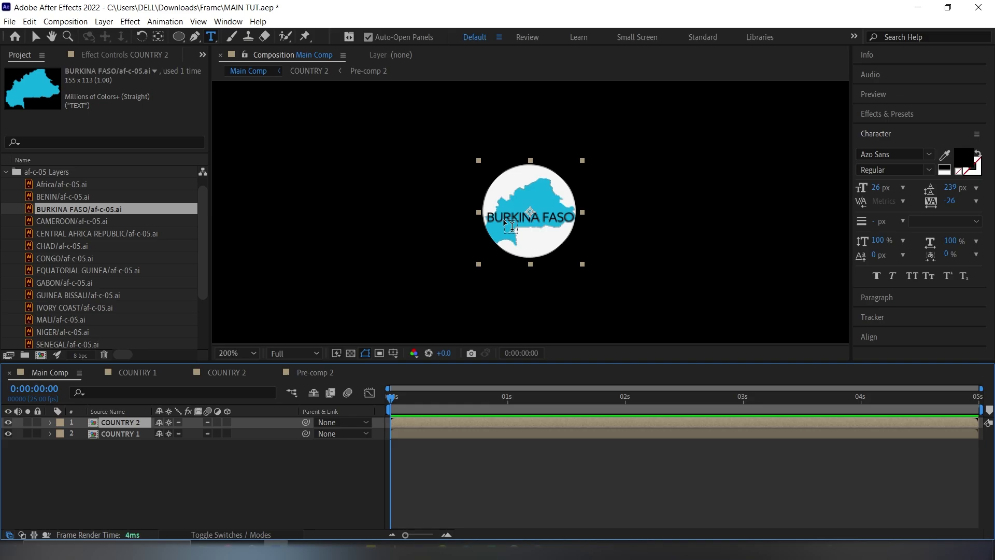
click(136, 463)
click(131, 419)
key(p)
drag(165, 433, 238, 430)
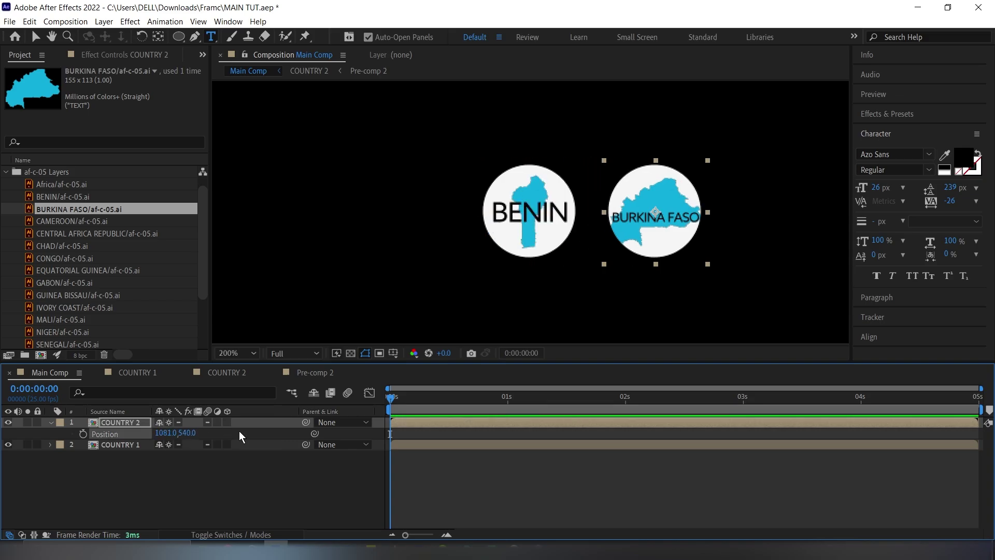
key(ctrl+z)
click(141, 462)
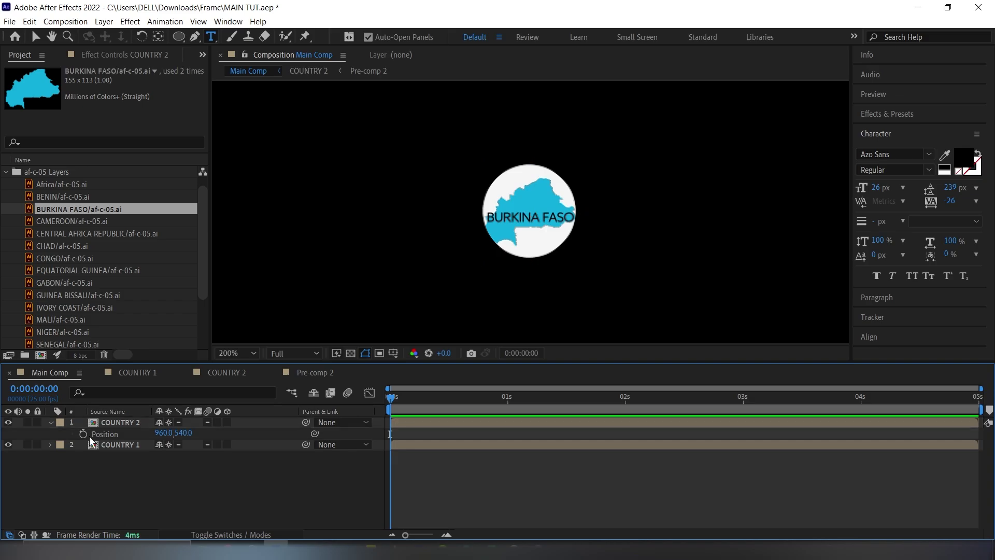
click(50, 422)
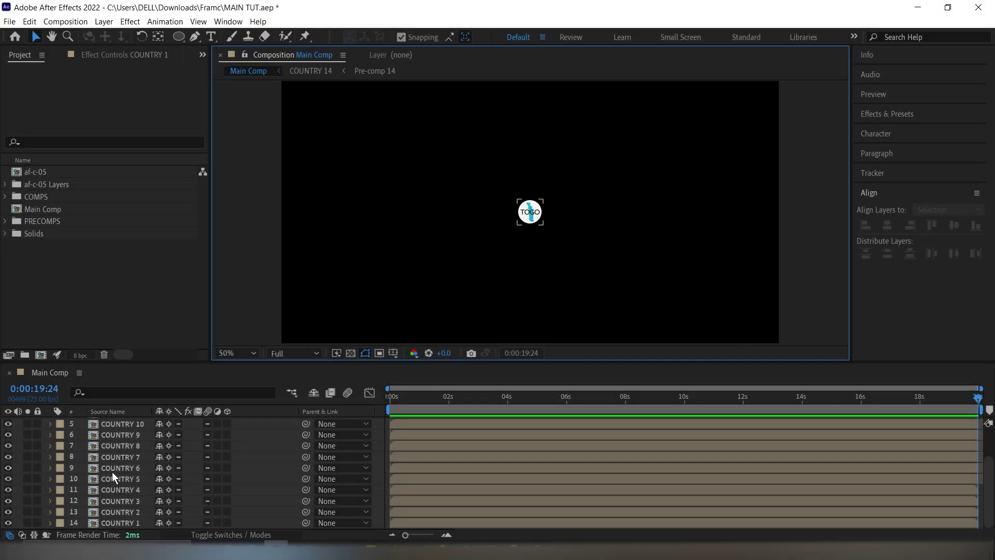
With no layers selected, draw an Ellipse circle around the TOGO badge and centre it in the comp
click(112, 472)
key(ctrl+a)
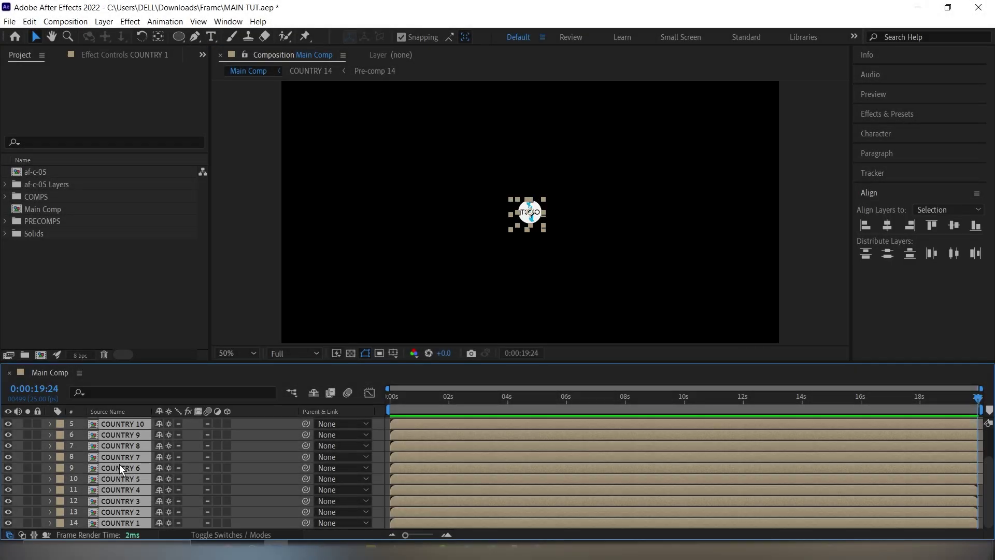
scroll(119, 464, up, 2)
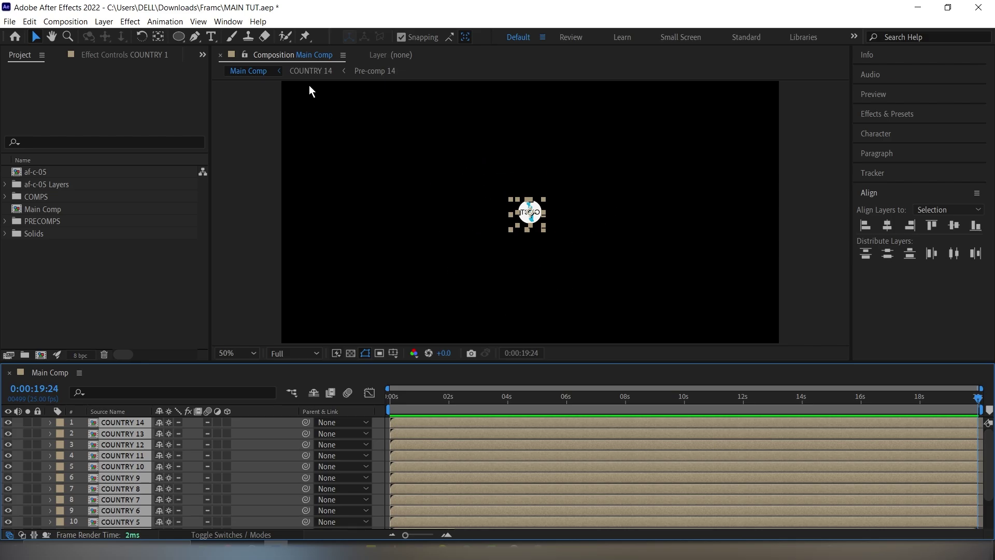
click(253, 302)
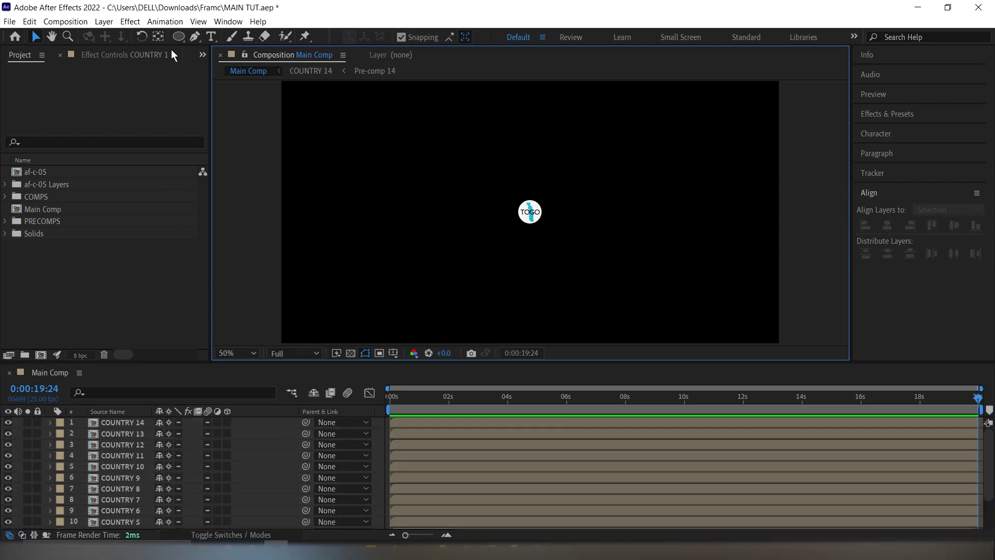
click(179, 35)
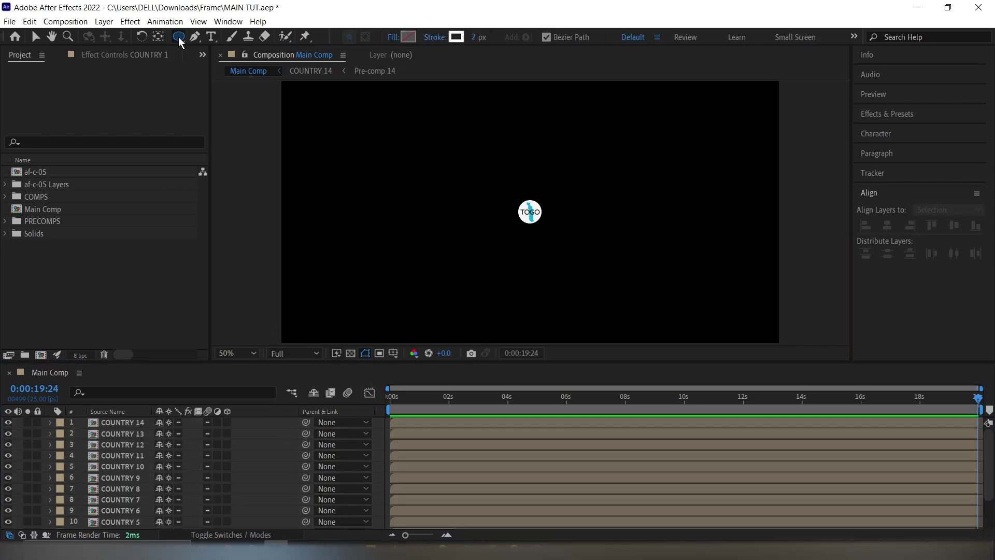
click(179, 37)
click(216, 64)
drag(537, 216, 597, 303)
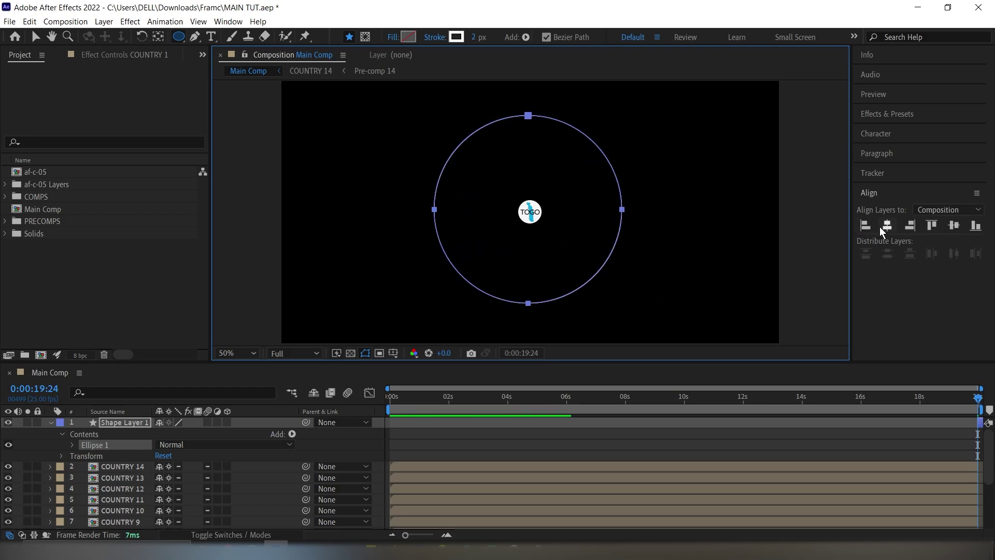
click(887, 226)
click(954, 226)
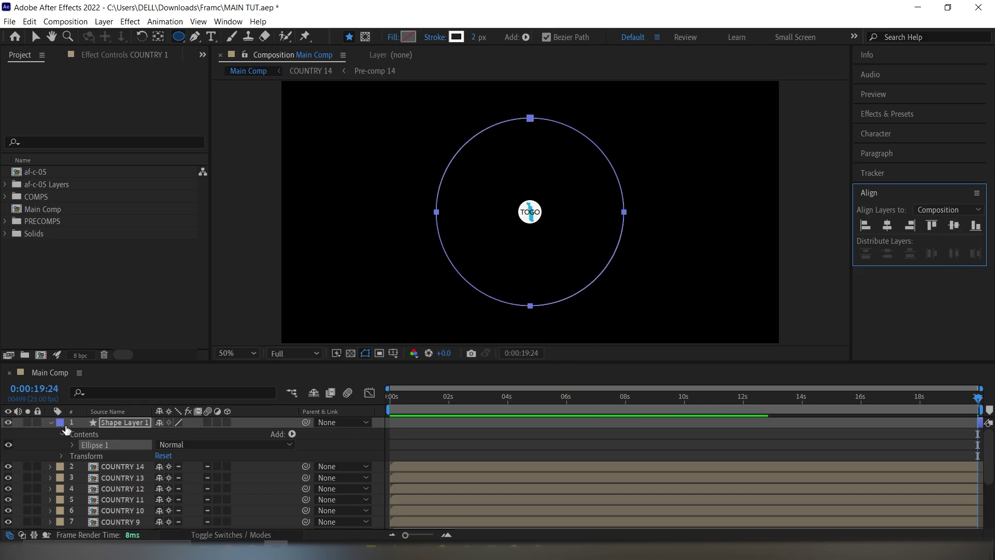
click(105, 443)
Set Anchor Point Y to 405 on COUNTRY 14 through COUNTRY 1 so badges sit atop the ring
click(110, 433)
scroll(112, 473, down, 3)
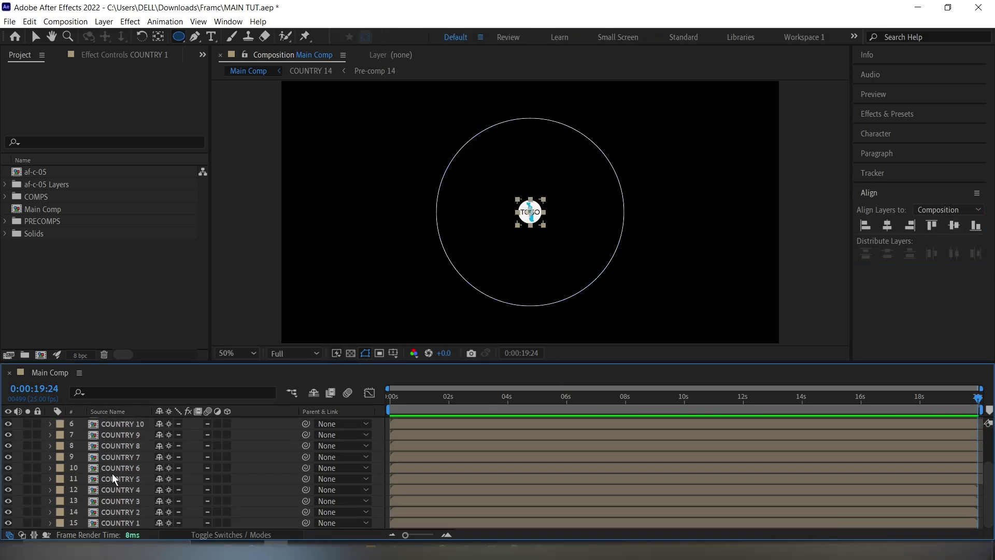
shift+click(119, 521)
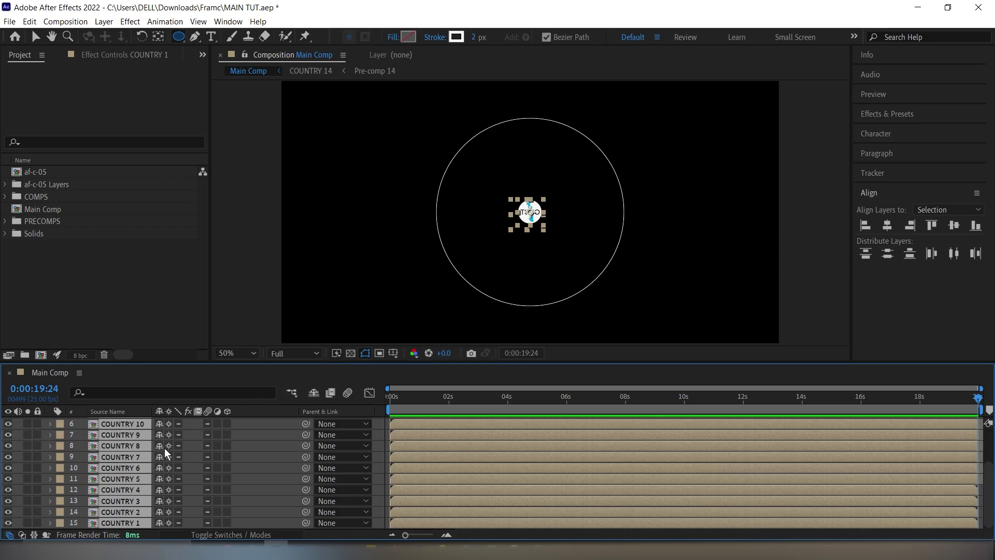
key(a)
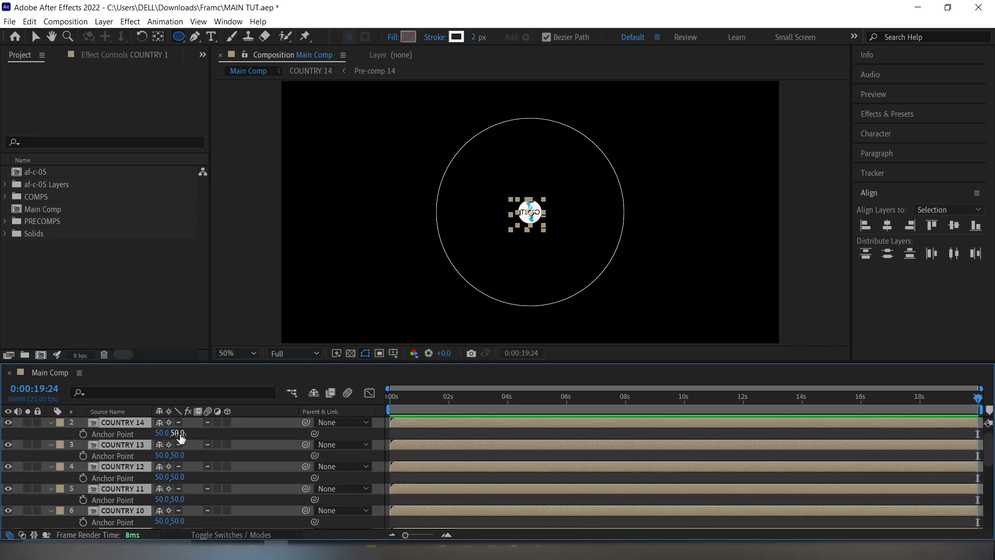
drag(180, 437, 414, 431)
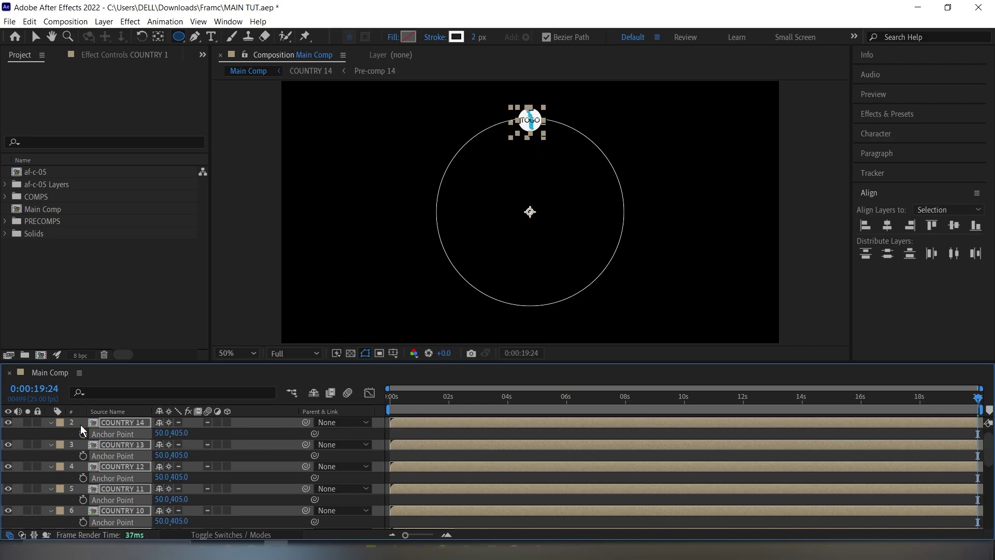
Give each country layer its own Rotation to spread the badges evenly around the ring
key(r)
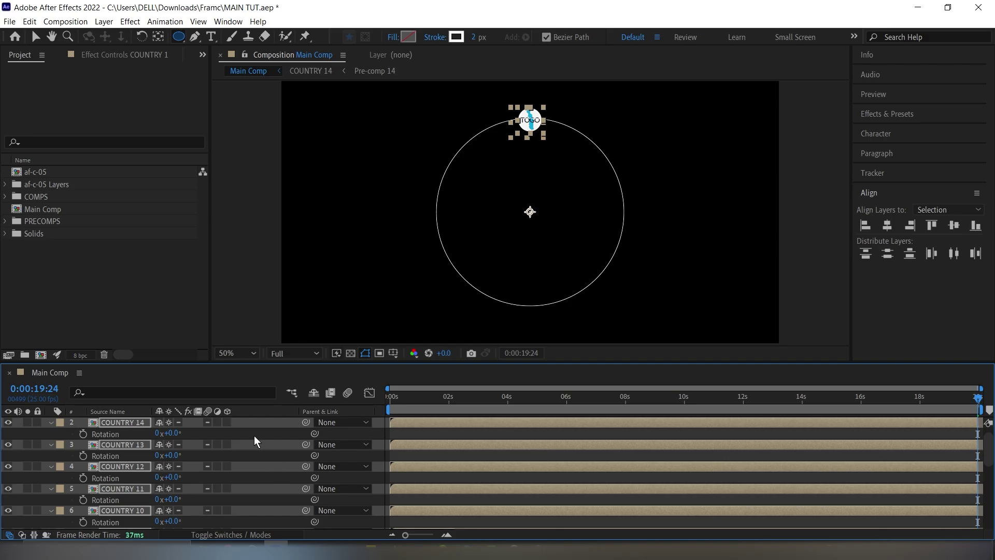
click(254, 437)
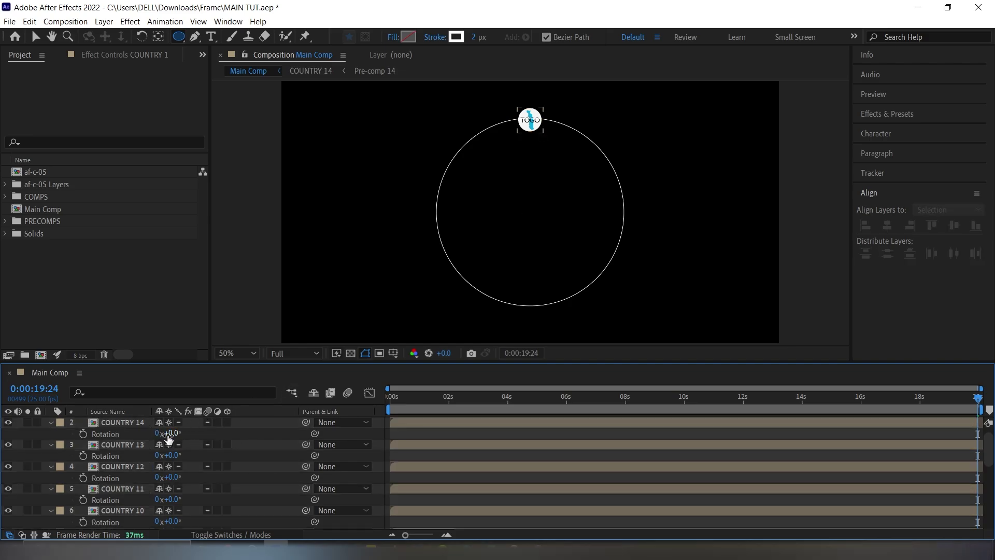
drag(168, 434, 246, 488)
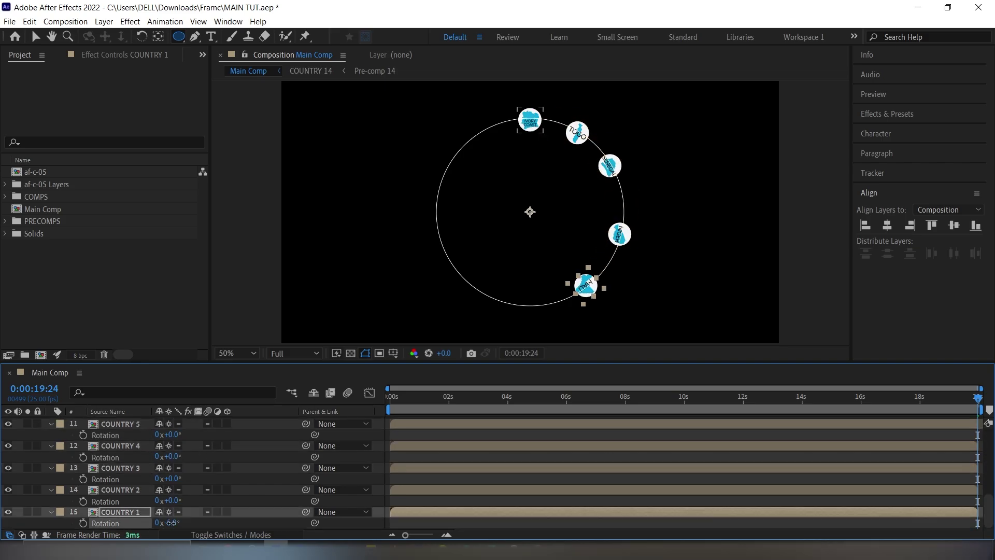
drag(187, 479, 176, 477)
key(ctrl+Down)
key(ctrl+Down)
key(ctrl+Down)
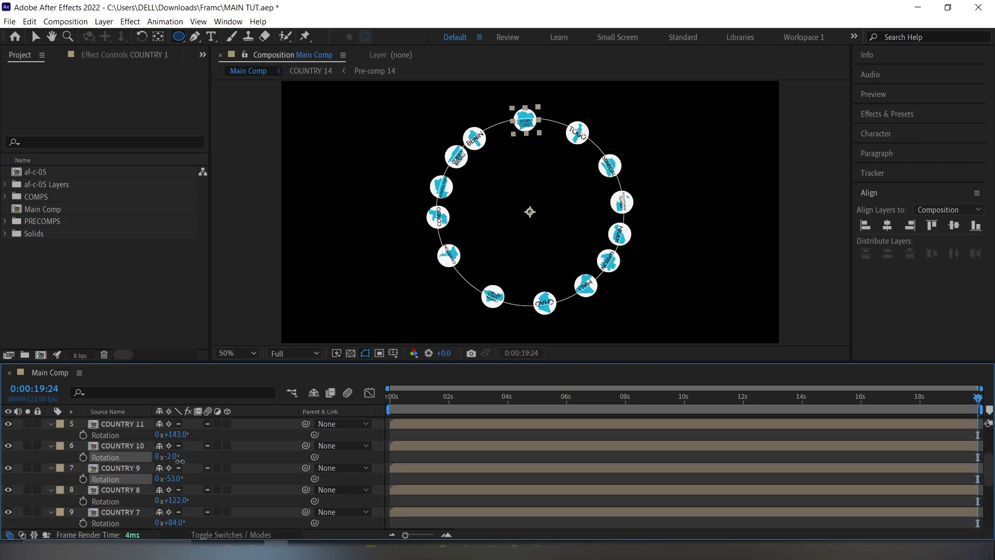
key(ctrl+Up)
key(ctrl+Up)
key(ctrl+Up)
key(ctrl+Up)
key(ctrl+Up)
key(ctrl+Up)
key(ctrl+Up)
key(ctrl+Up)
key(ctrl+Up)
key(ctrl+Up)
key(ctrl+Up)
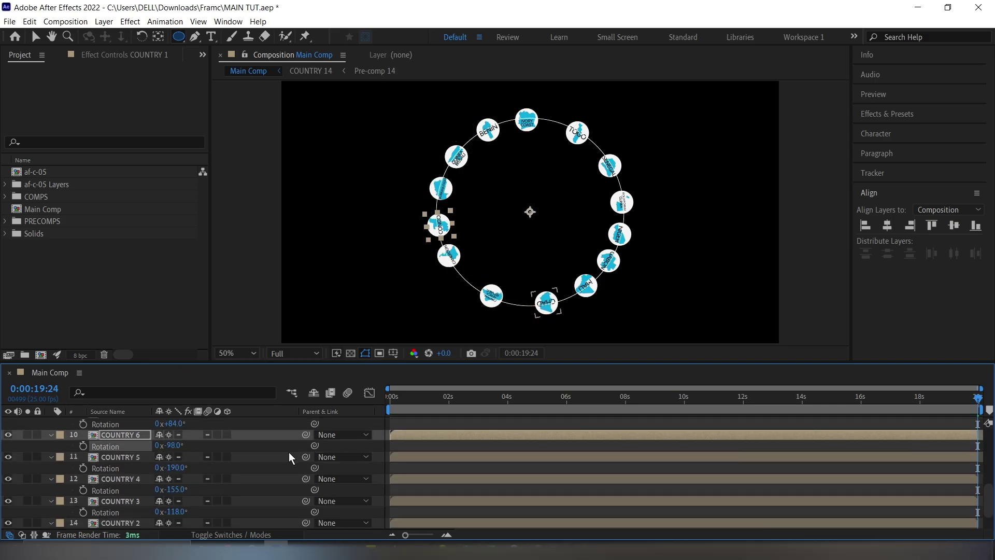
key(ctrl+Down)
key(KP_Subtract)
key(KP_Subtract)
key(KP_Subtract)
key(KP_Subtract)
key(KP_Subtract)
key(KP_Subtract)
key(ctrl+Down)
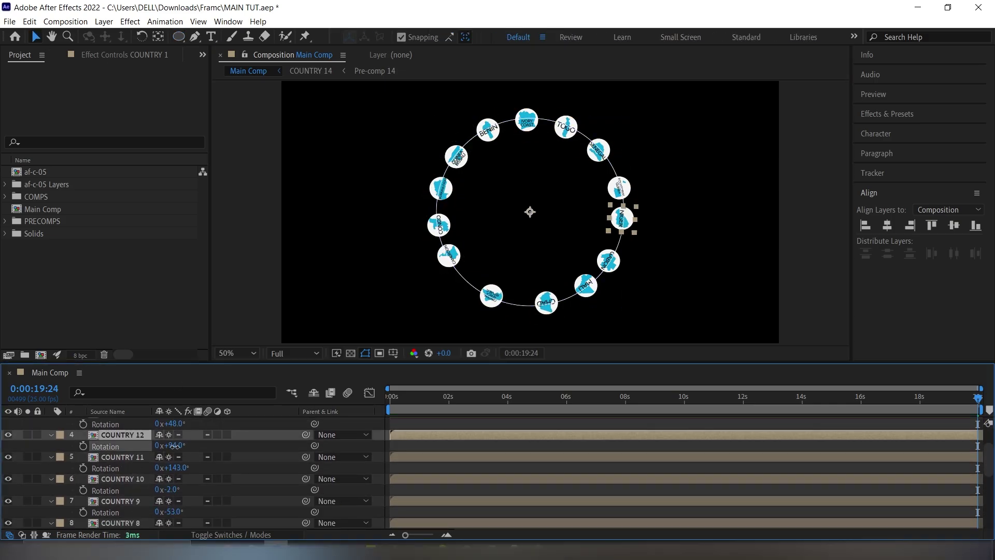
key(ctrl+Down)
key(ctrl+Up)
key(ctrl+Up)
key(ctrl+Up)
key(ctrl+Up)
key(ctrl+Up)
key(v)
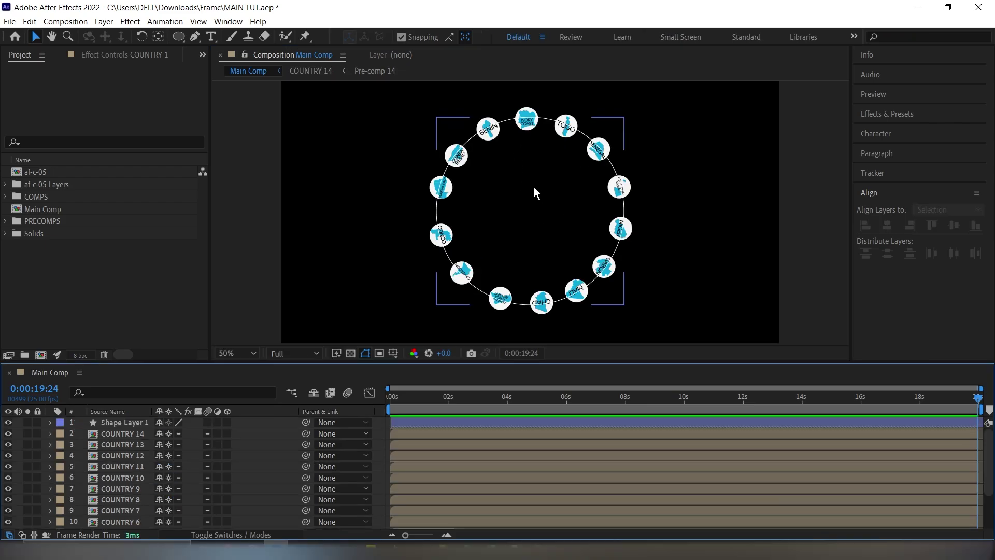
Send Shape Layer 1 to the bottom of the layer stack
click(397, 220)
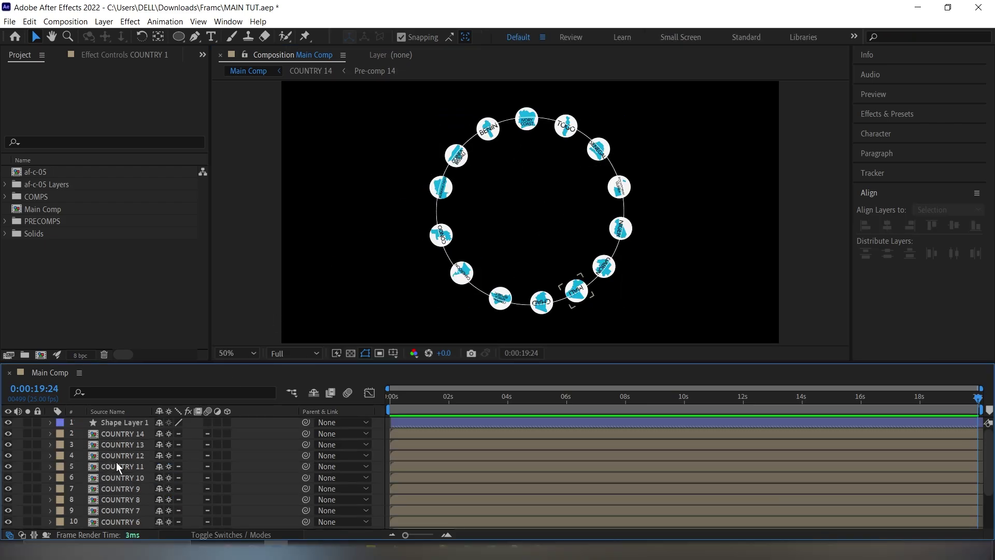
click(126, 422)
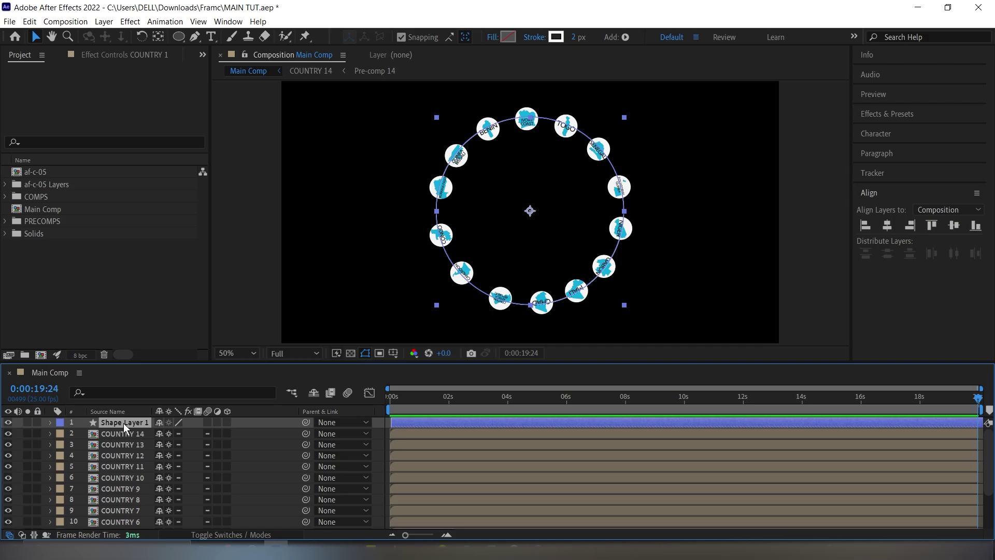
key(ctrl+shift+bracketleft)
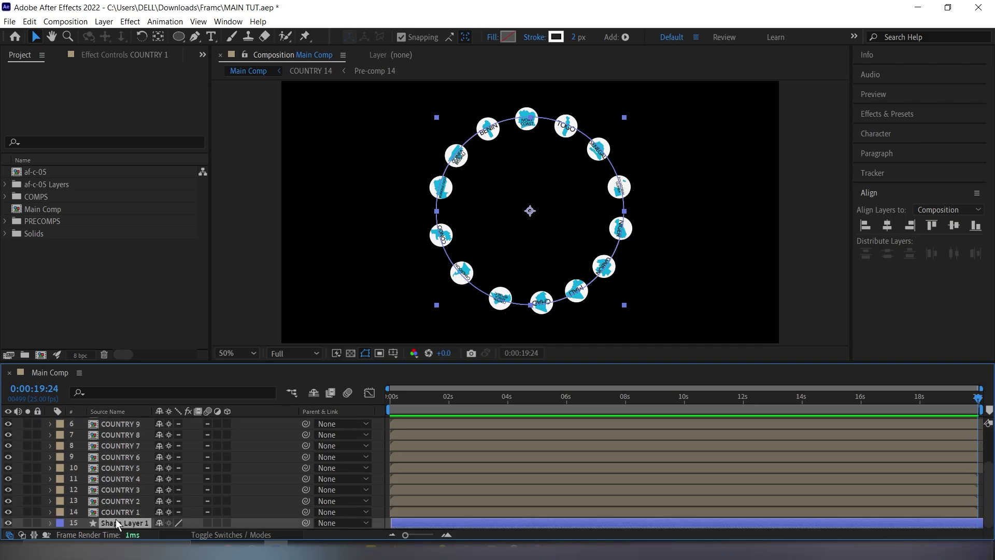
Add a new Null Object and move Null 1 to the top of the stack
scroll(122, 490, up, 3)
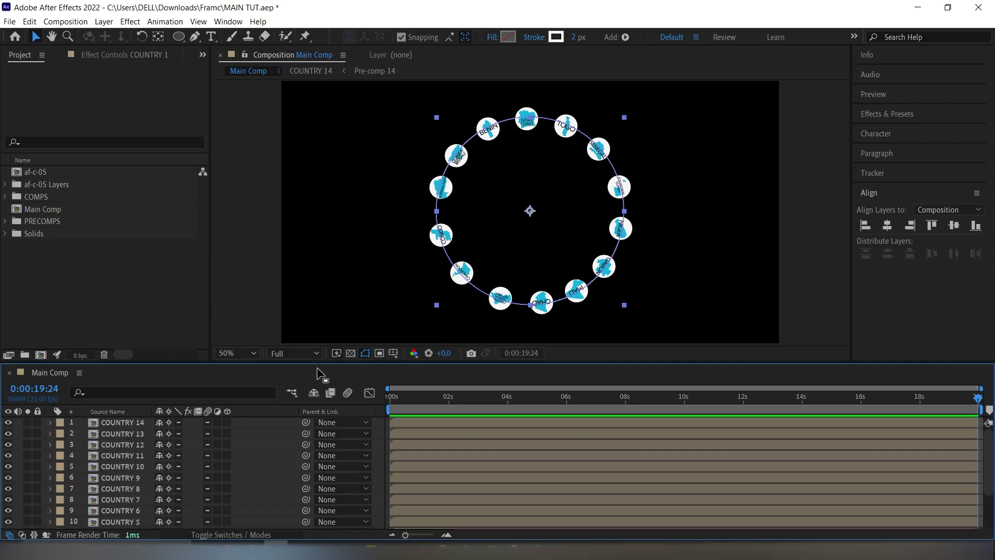
click(103, 22)
mouse_move(122, 35)
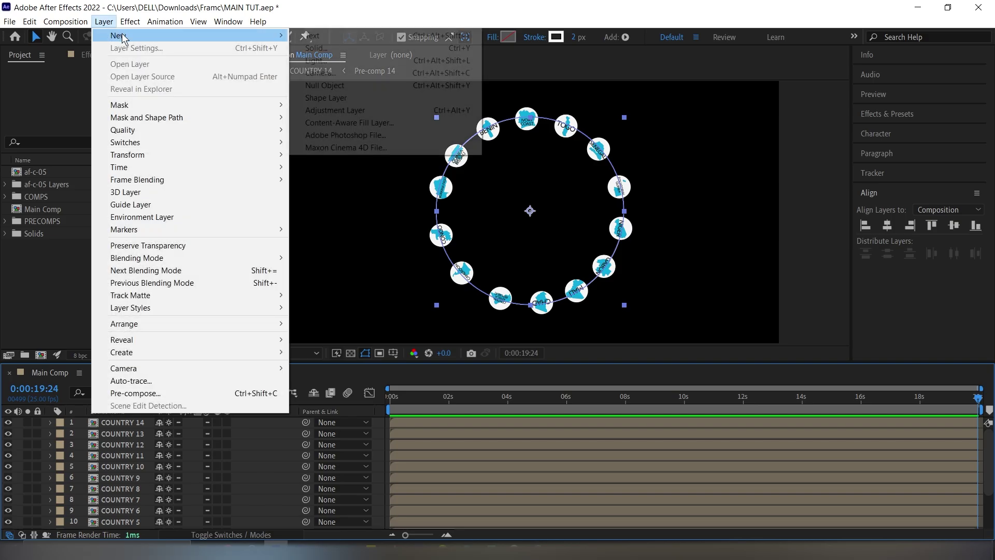
click(319, 85)
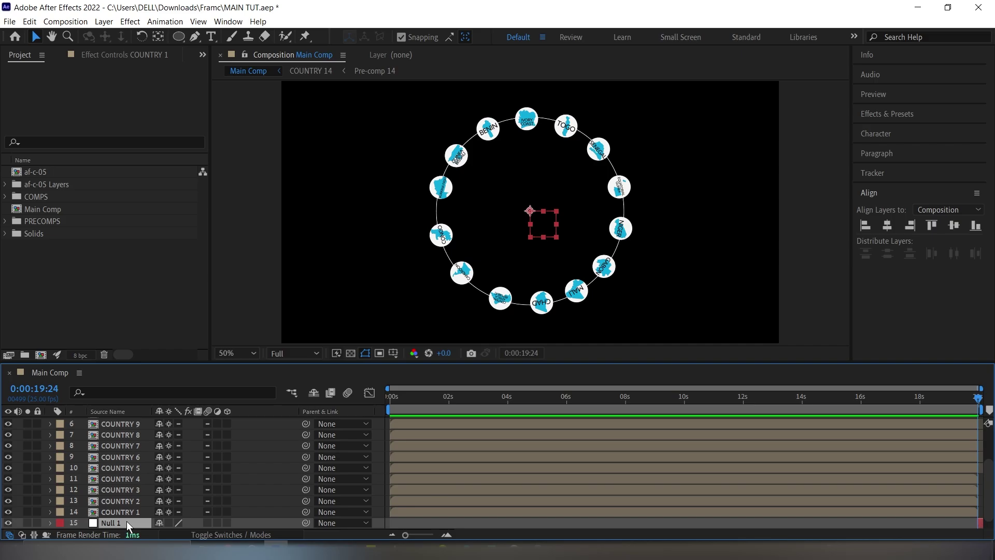
drag(126, 521, 124, 468)
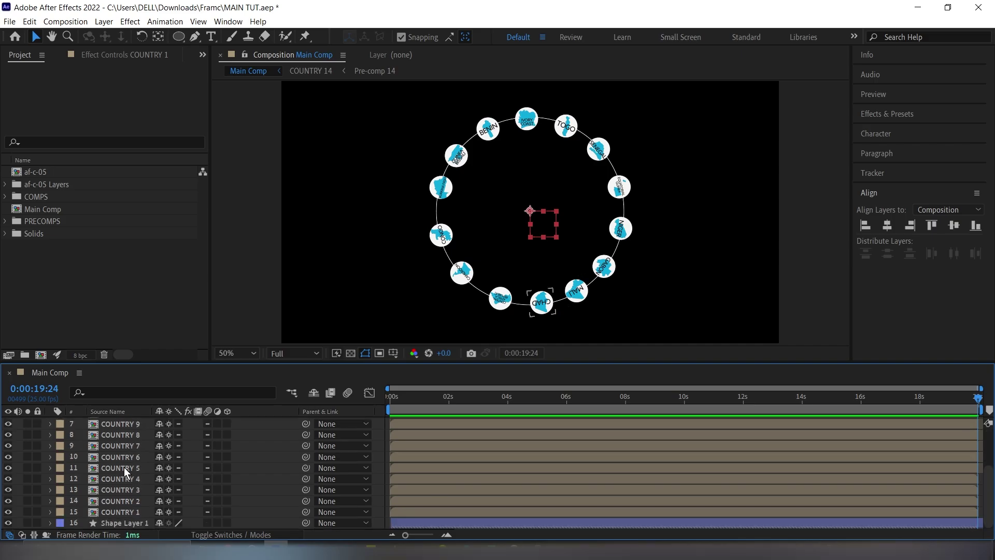
Parent all the COUNTRY layers to Null 1
click(122, 508)
scroll(135, 486, up, 2)
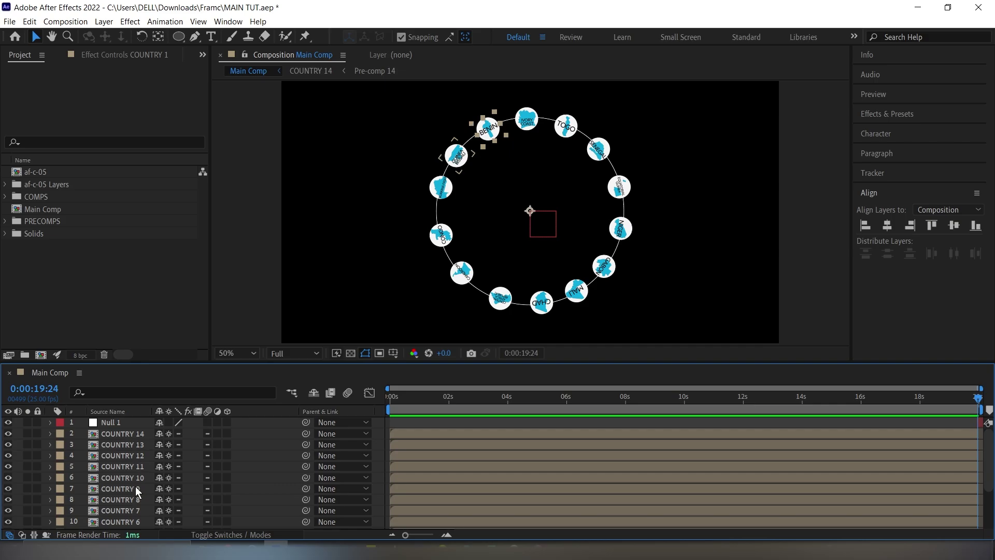
shift+click(126, 435)
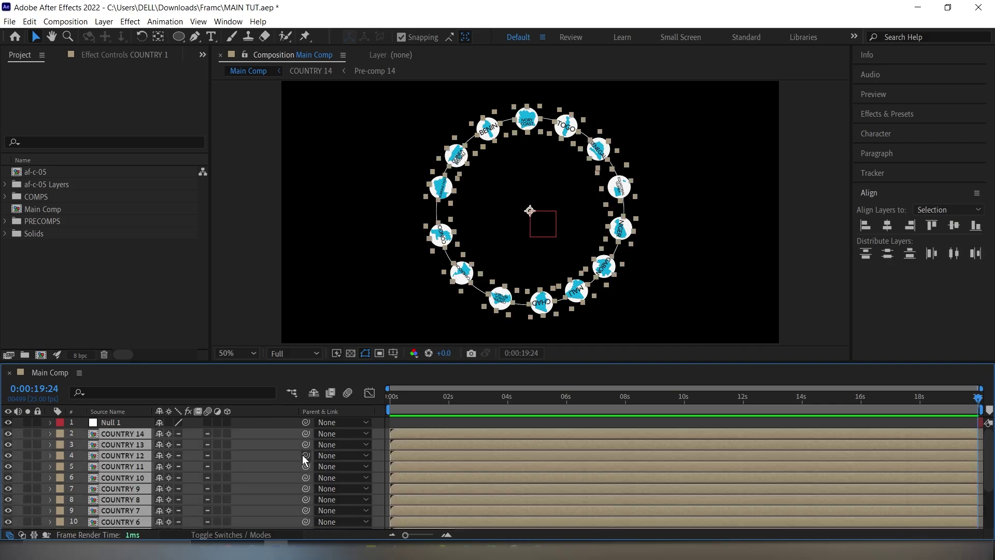
drag(303, 455, 119, 424)
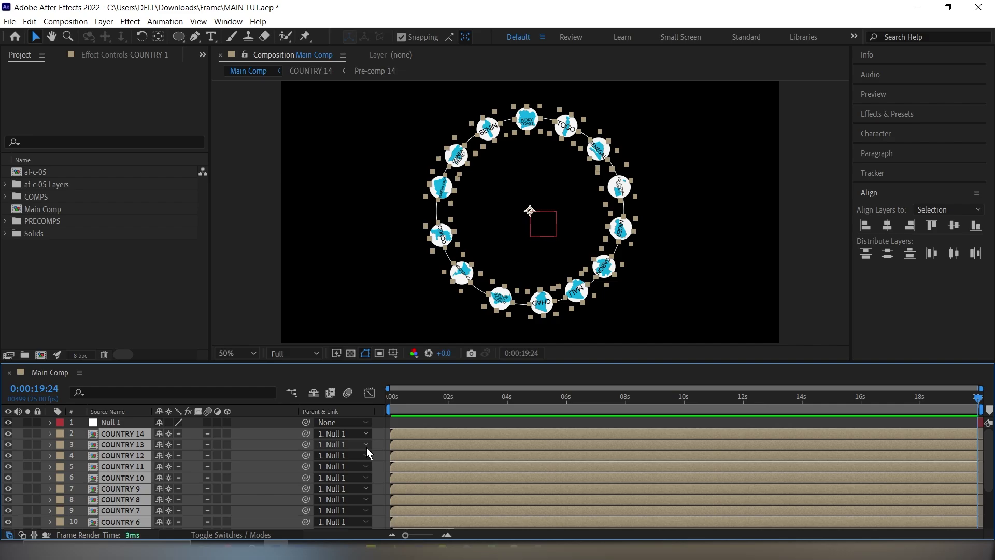
click(392, 422)
Keyframe Null 1's Rotation from 0° at 0 s to 27° at 10 s, then preview the spin
click(399, 400)
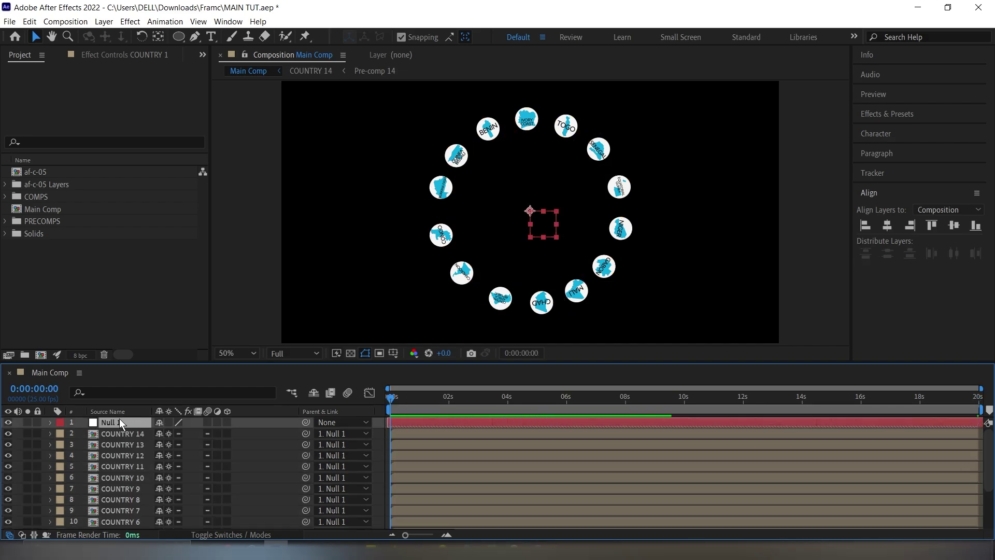
key(Home)
key(r)
key(alt+shift+r)
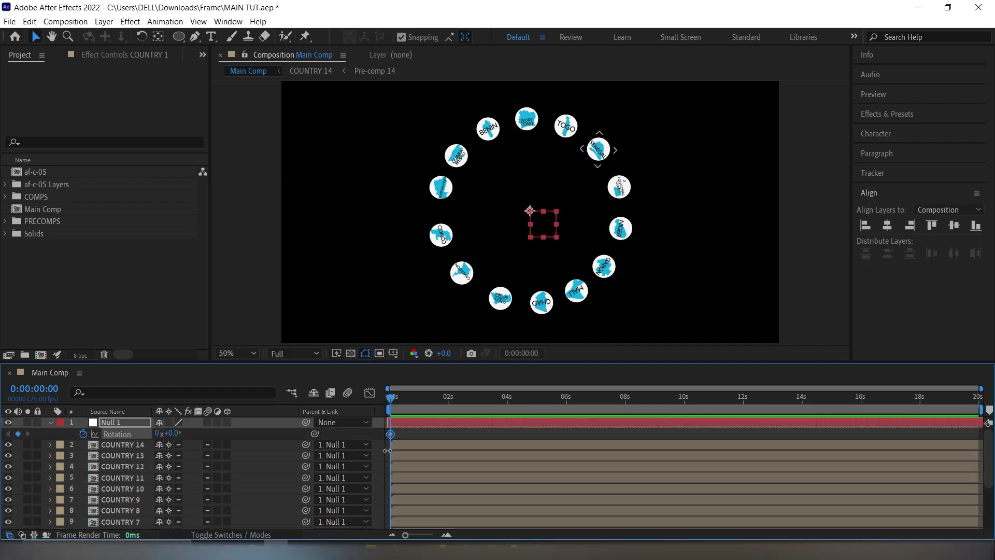
drag(392, 398, 456, 398)
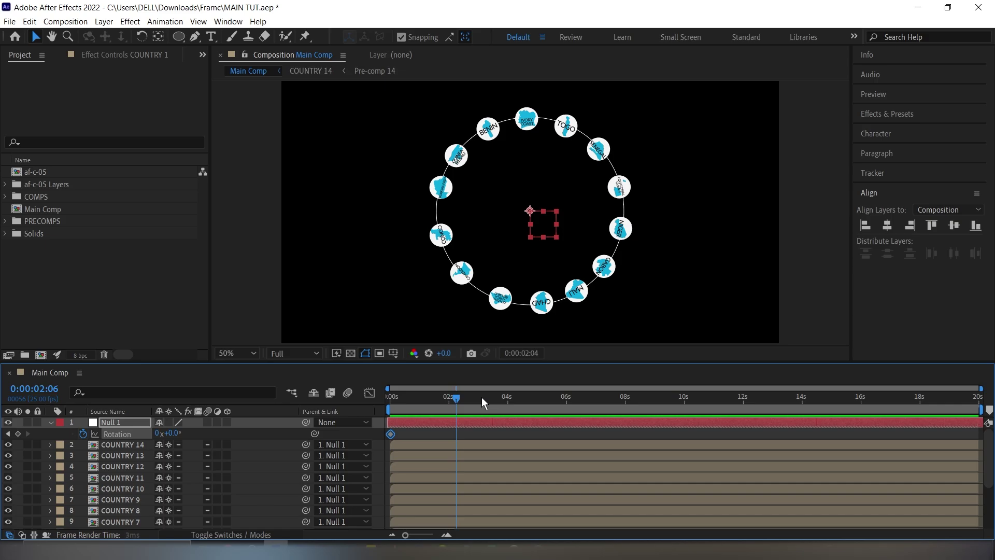
drag(549, 399, 688, 397)
drag(174, 433, 194, 436)
key(Home)
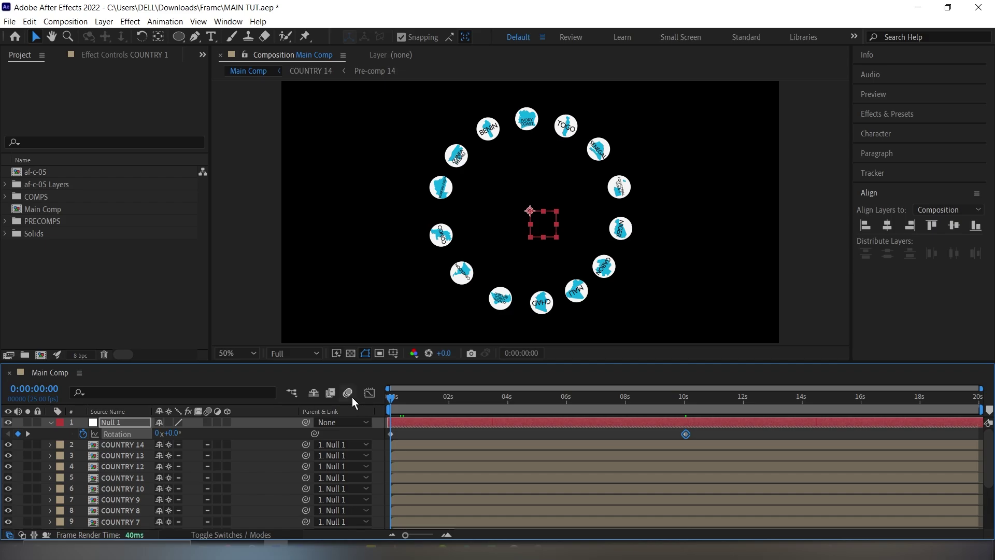
key(space)
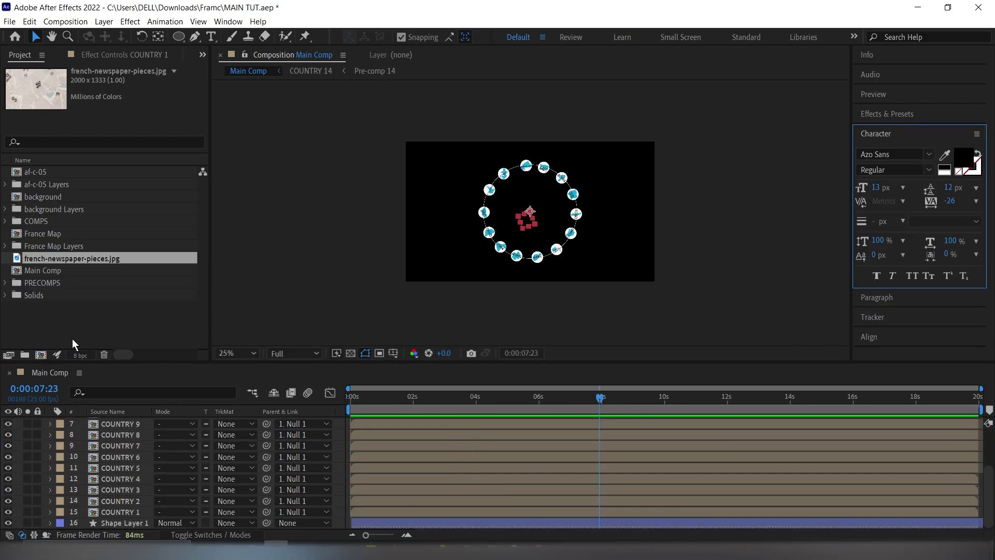
Put french-newspaper-pieces.jpg and the background comp beneath all layers, with background set to Multiply
drag(60, 259, 94, 525)
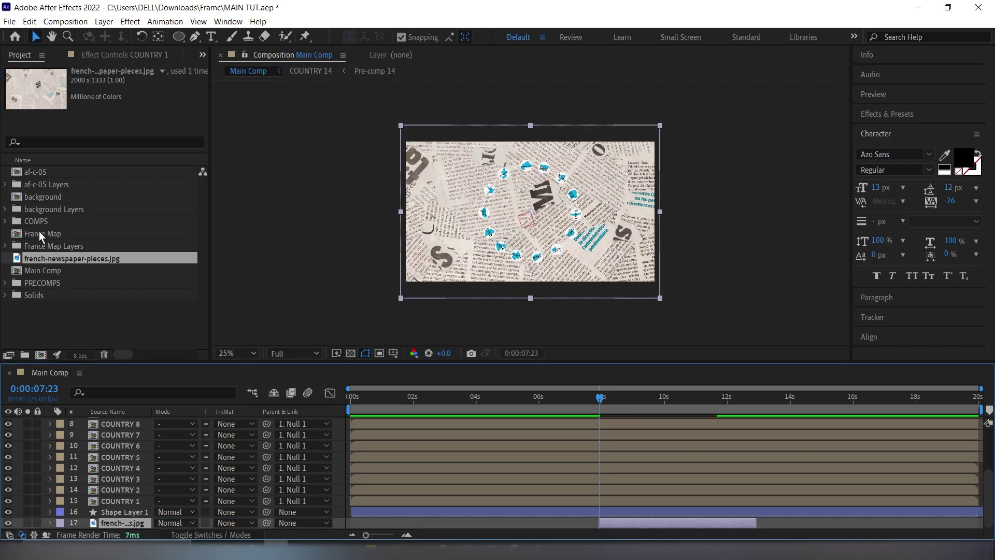
click(48, 208)
click(48, 197)
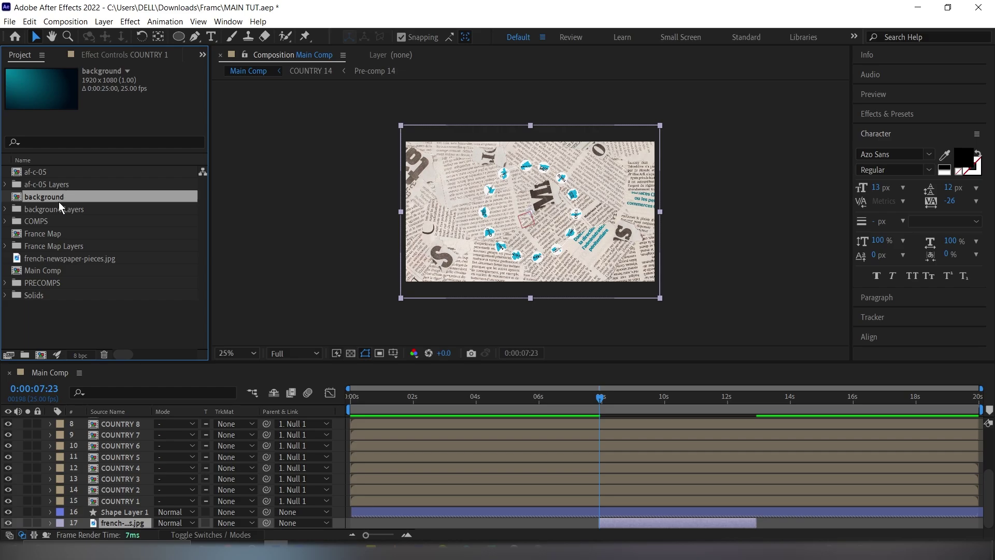
drag(59, 201, 109, 523)
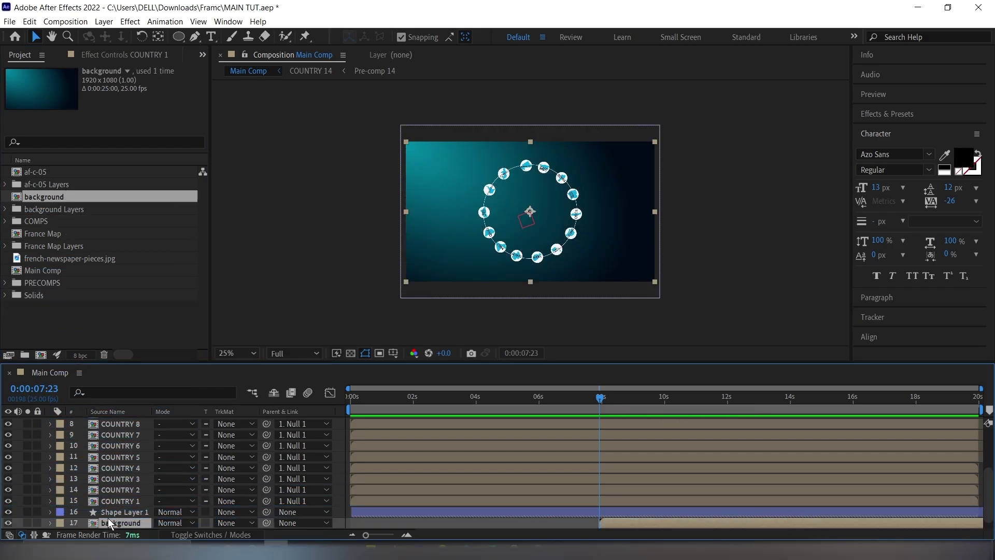
scroll(188, 478, down, 1)
click(175, 512)
click(191, 94)
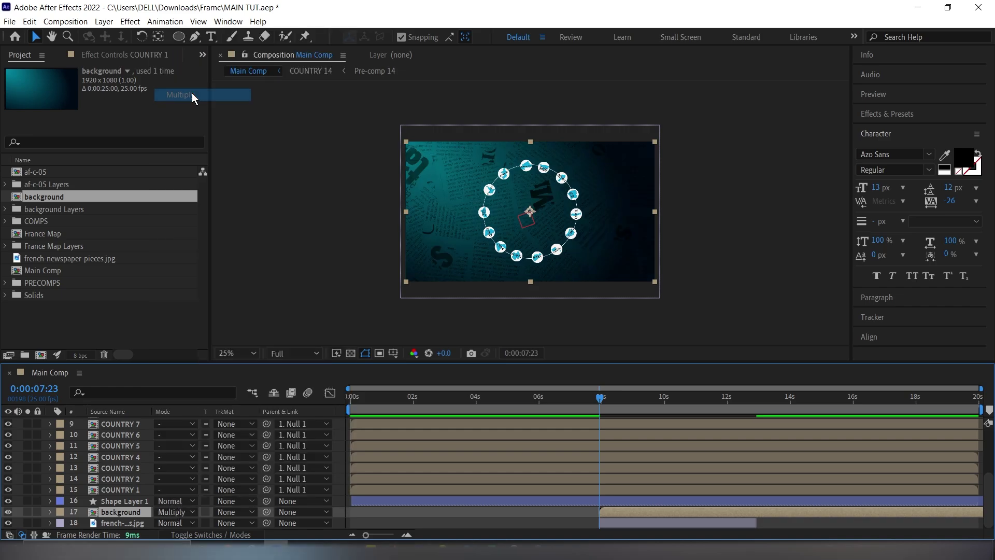
Add the France Map comp to the viewer and scale it down to 47%
scroll(111, 456, up, 5)
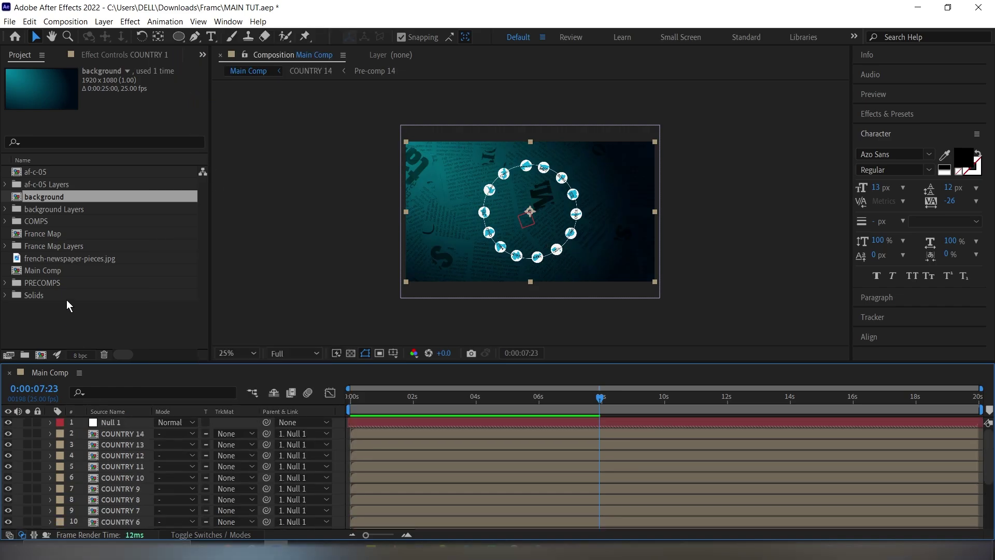
click(48, 233)
drag(51, 233, 527, 210)
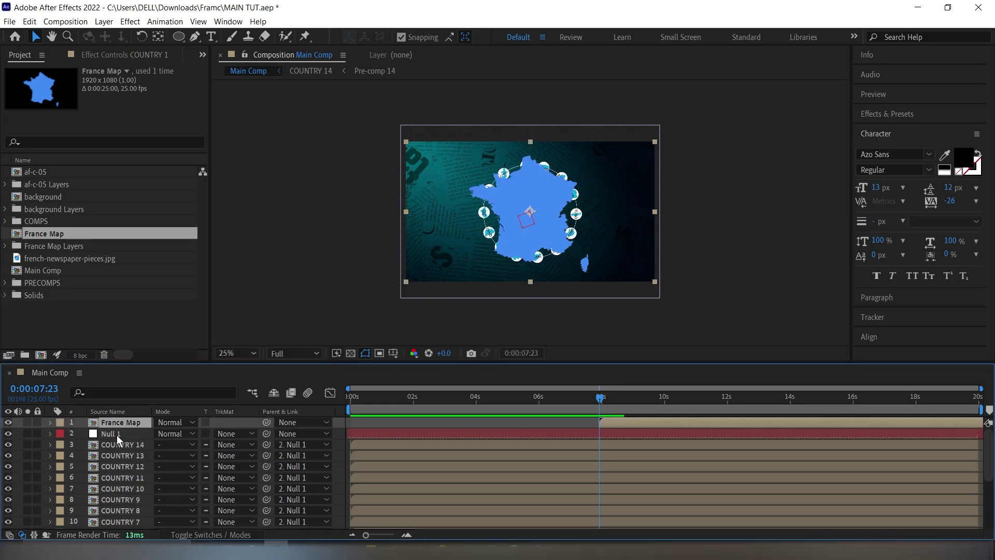
key(s)
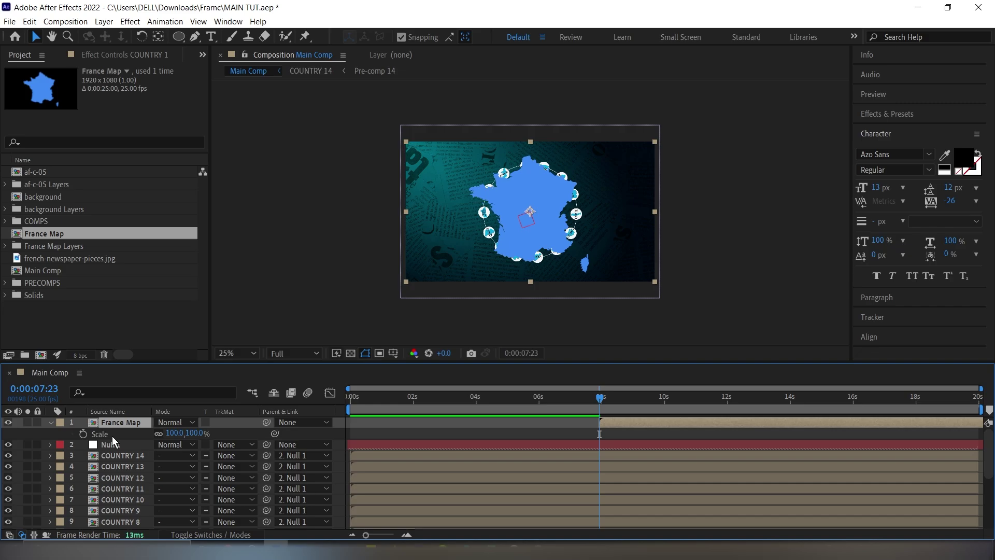
drag(174, 433, 148, 440)
Start a text layer on the map styled white, Poppins, 99 px
key(s)
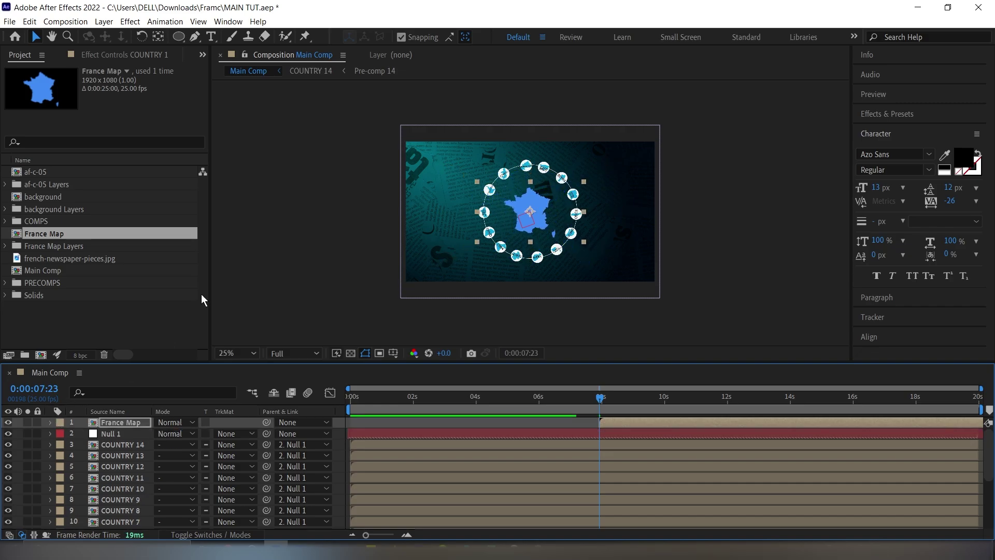
click(211, 36)
key(/)
click(450, 210)
text(france)
key(ctrl+a)
click(963, 154)
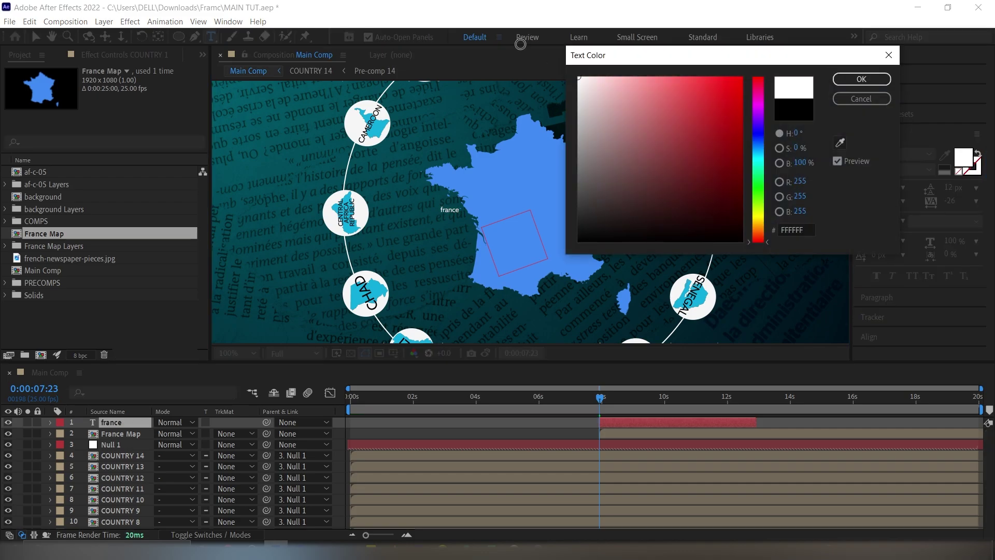
click(860, 80)
click(929, 154)
click(777, 188)
drag(876, 187, 935, 182)
Centre the text horizontally and vertically in the comp and type it as capital FRANCE
click(869, 337)
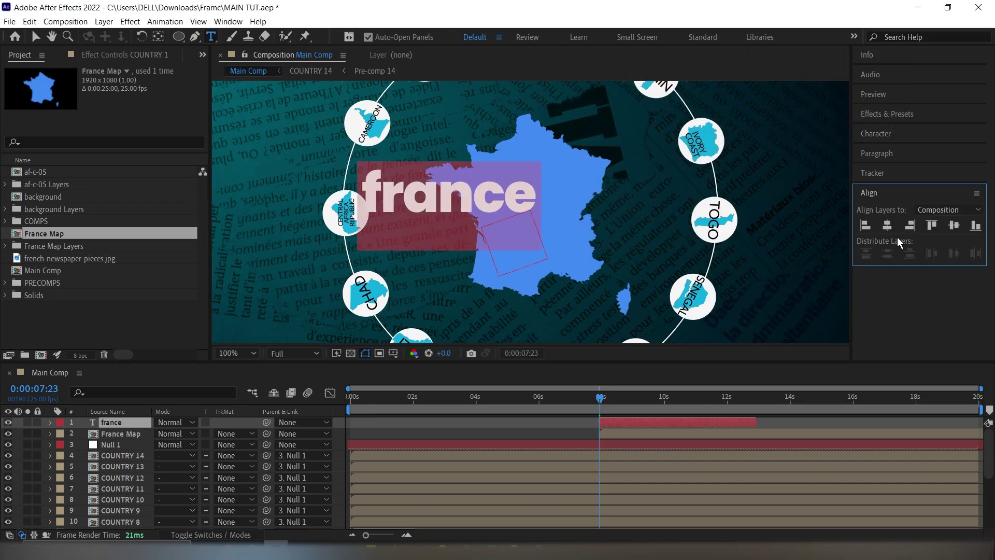
click(887, 225)
click(953, 225)
text(F)
key(Caps_Lock)
text(RANCE)
key(Caps_Lock)
key(comma)
key(comma)
key(comma)
key(comma)
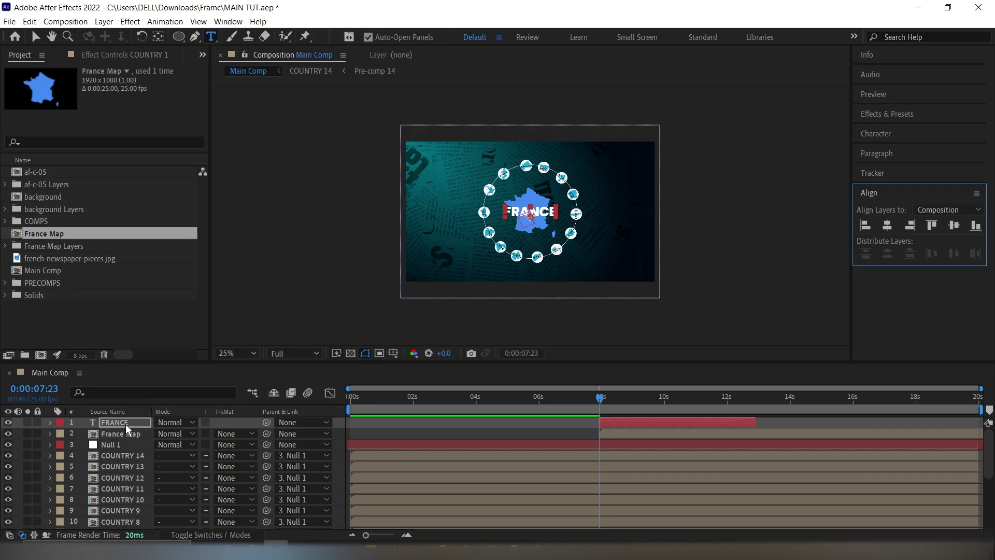
scroll(125, 446, down, 5)
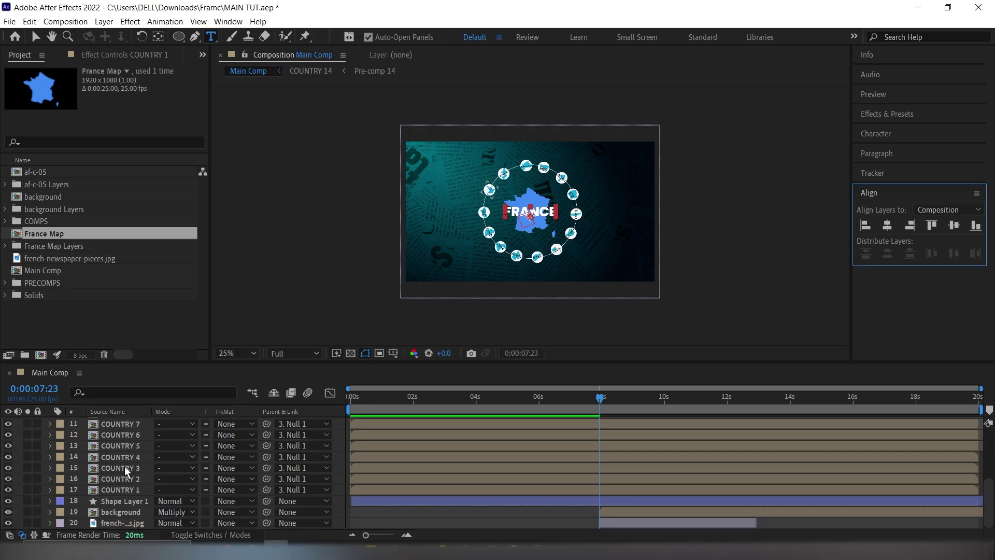
Pre-compose all layers into Pre-comp 15
shift+click(116, 521)
right_click(117, 520)
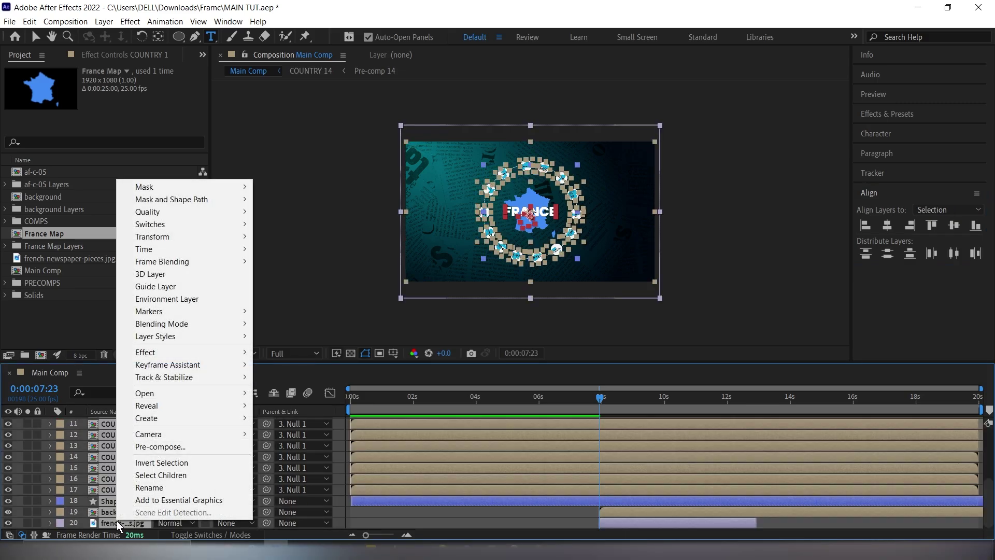
click(159, 447)
key(Return)
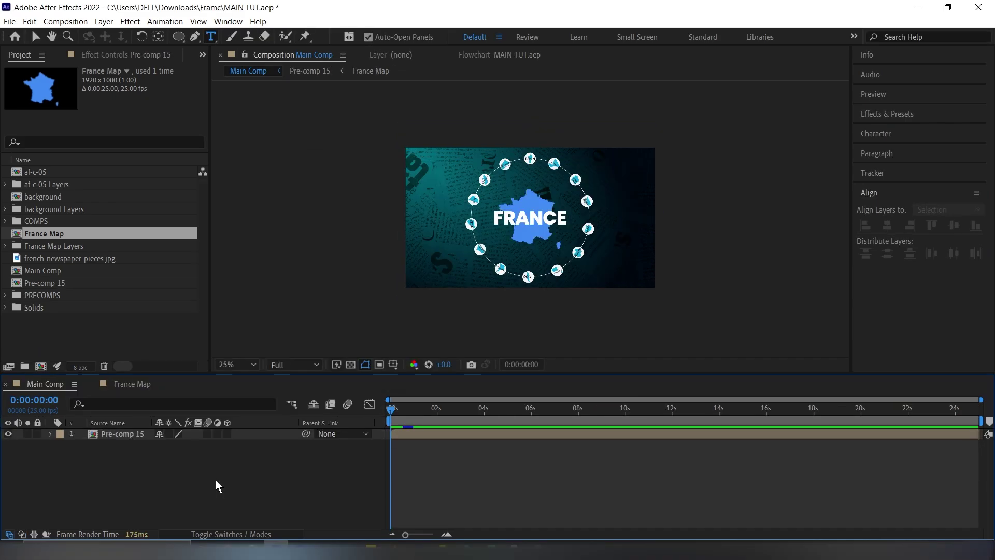
Add a default camera, dismiss the 2D-layer warning, and make Pre-comp 15 a 3D layer
right_click(216, 480)
mouse_move(261, 343)
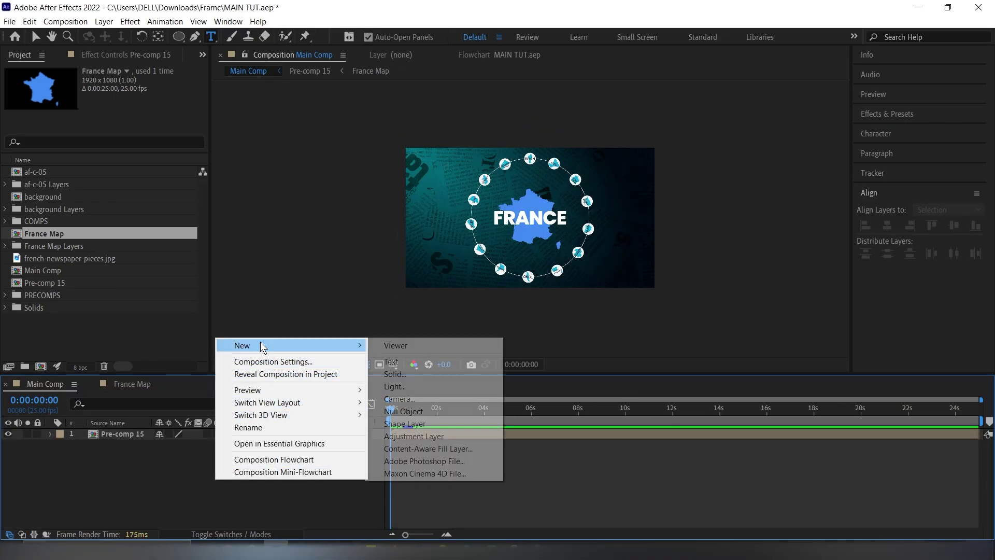
click(413, 398)
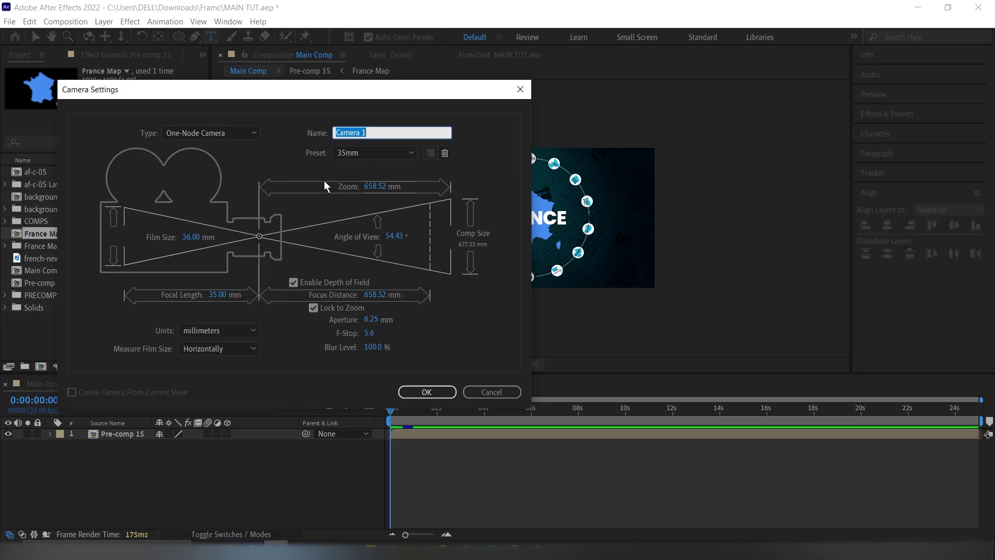
click(447, 391)
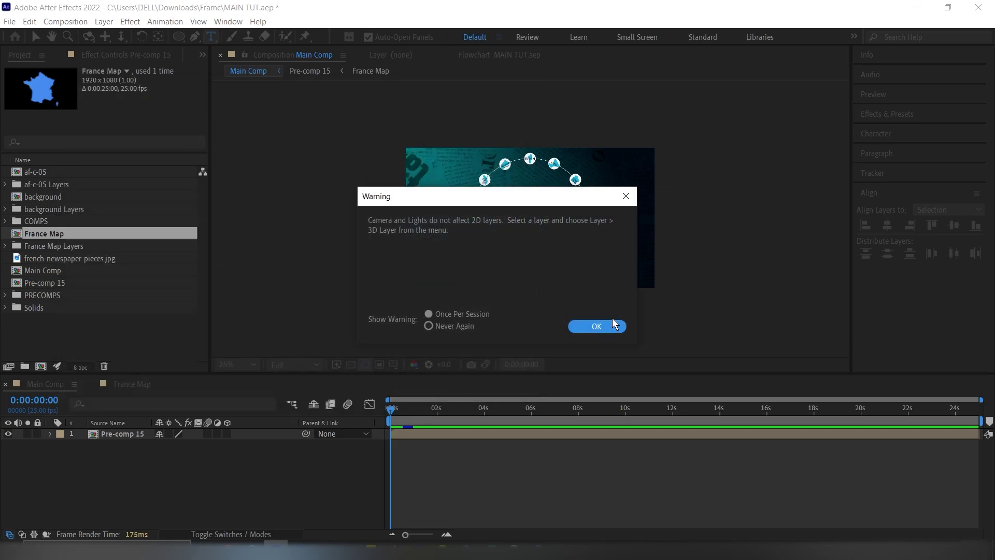
click(597, 326)
click(226, 445)
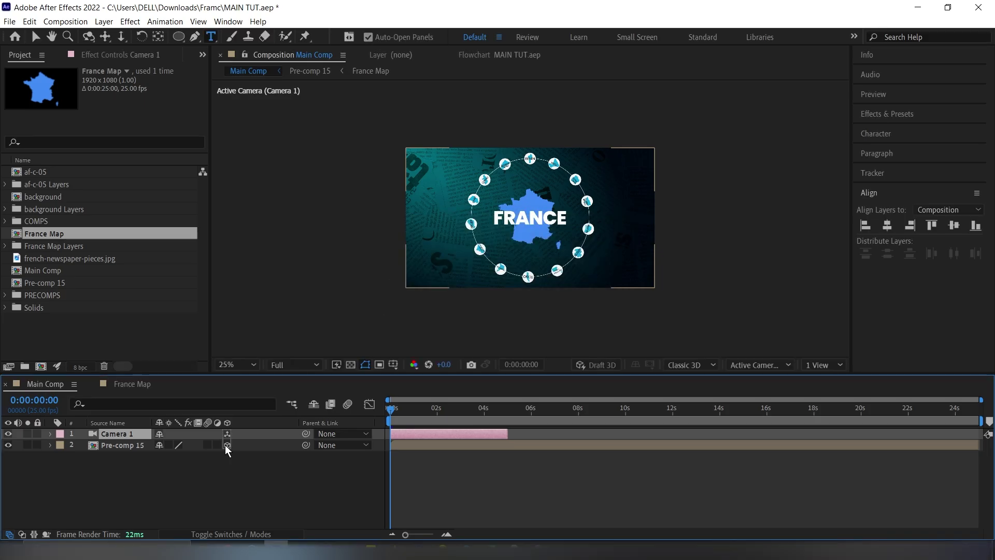
double_click(120, 444)
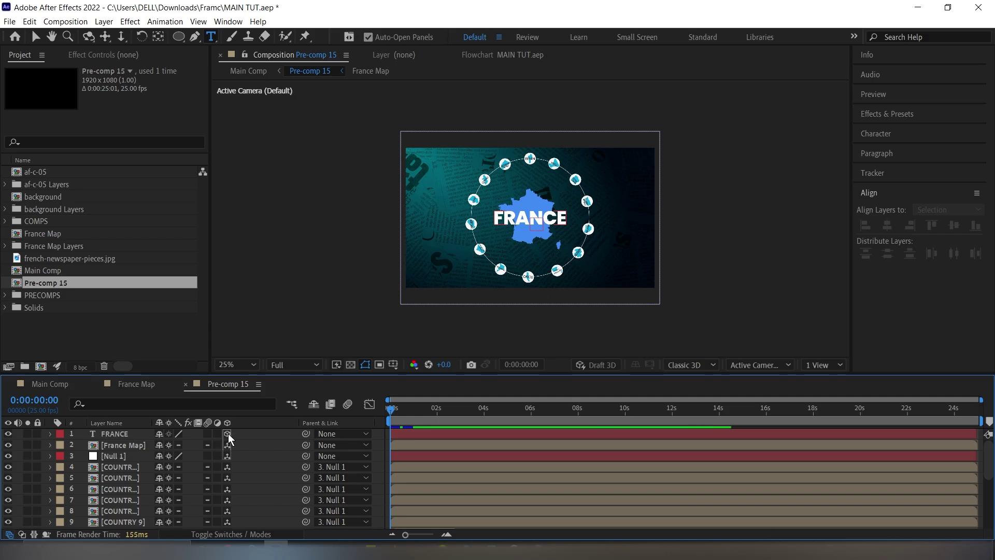
double_click(106, 477)
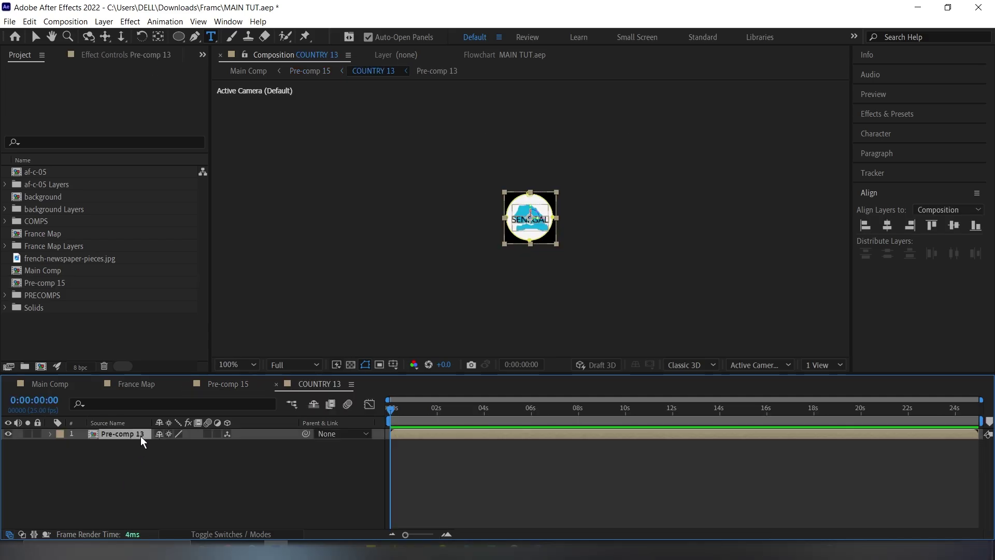
double_click(141, 436)
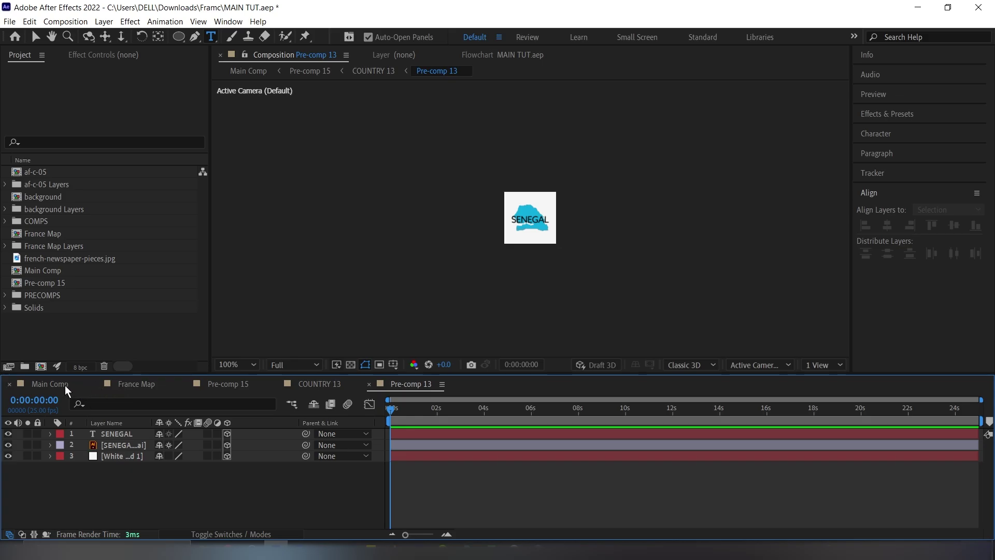
click(50, 384)
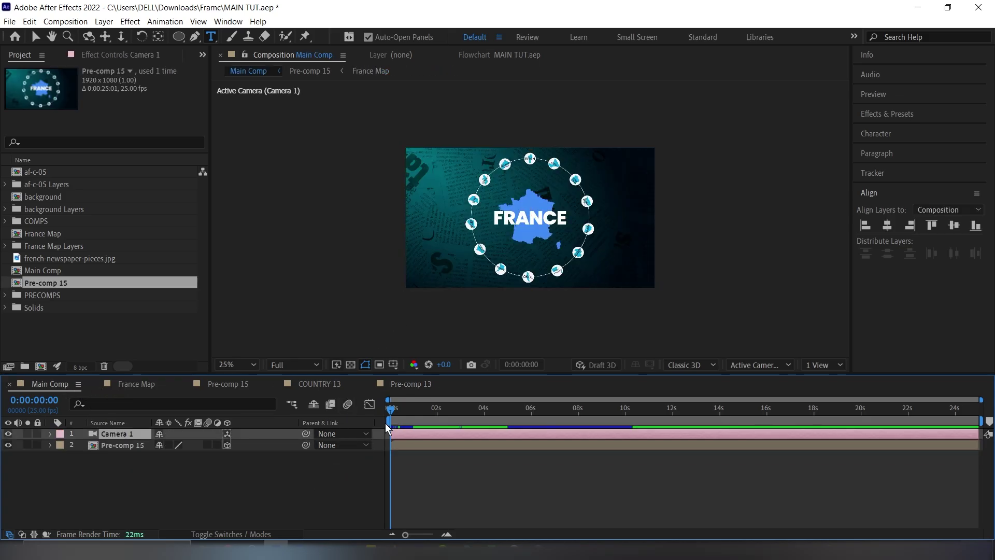
Split the camera layer at 0:00:05:24
drag(393, 410, 532, 410)
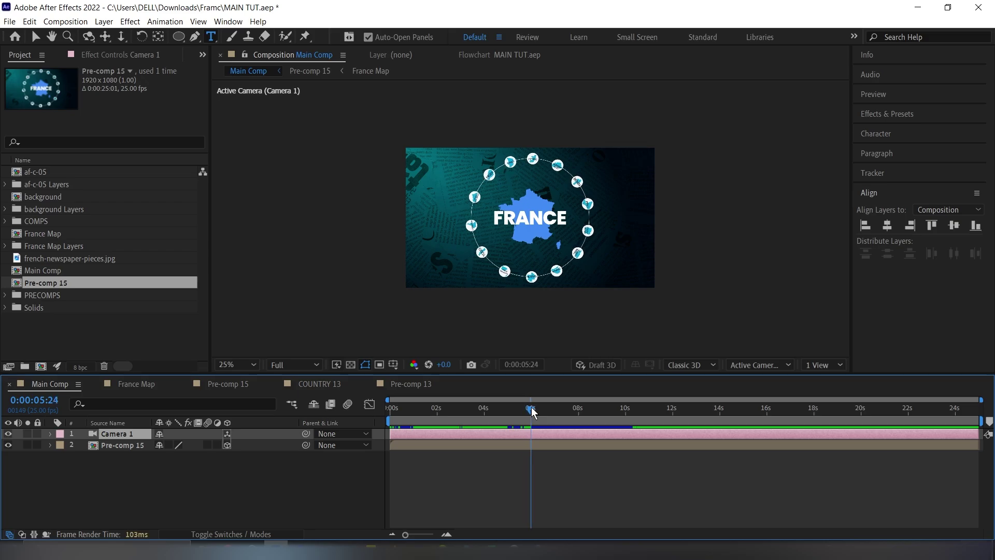
key(ctrl+shift+d)
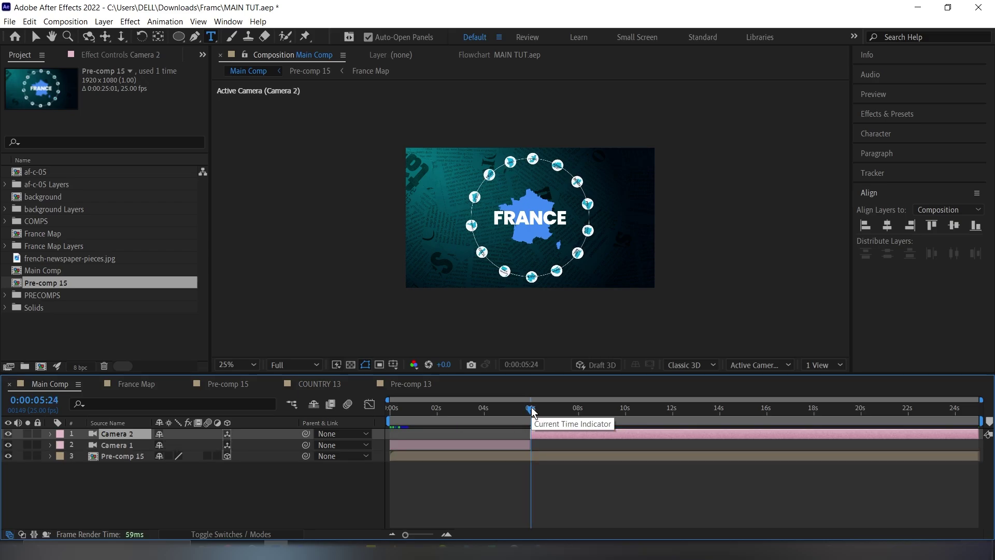
key(Home)
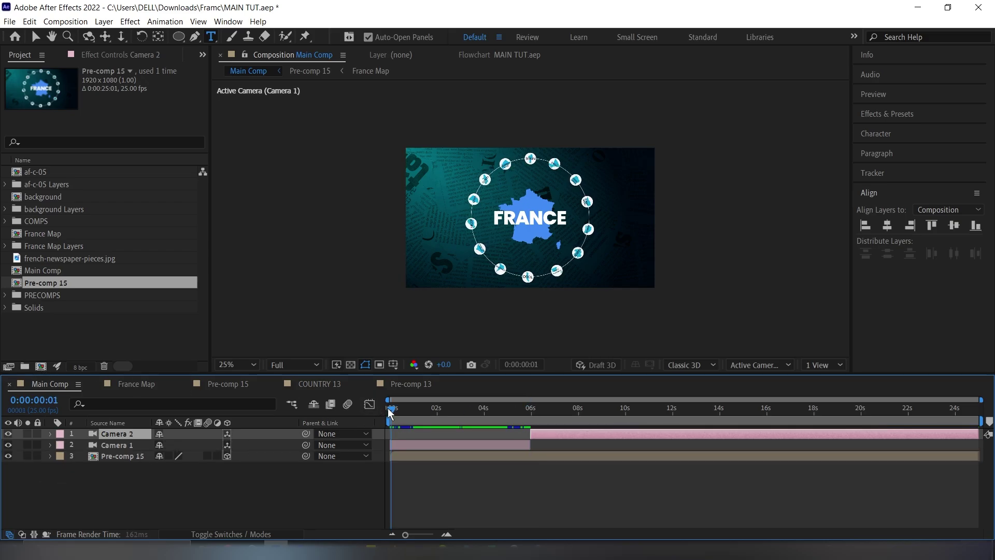
Set 0-second keyframes on Camera 1's Position, Orientation, and X, Y and Z Rotation
click(115, 445)
key(r)
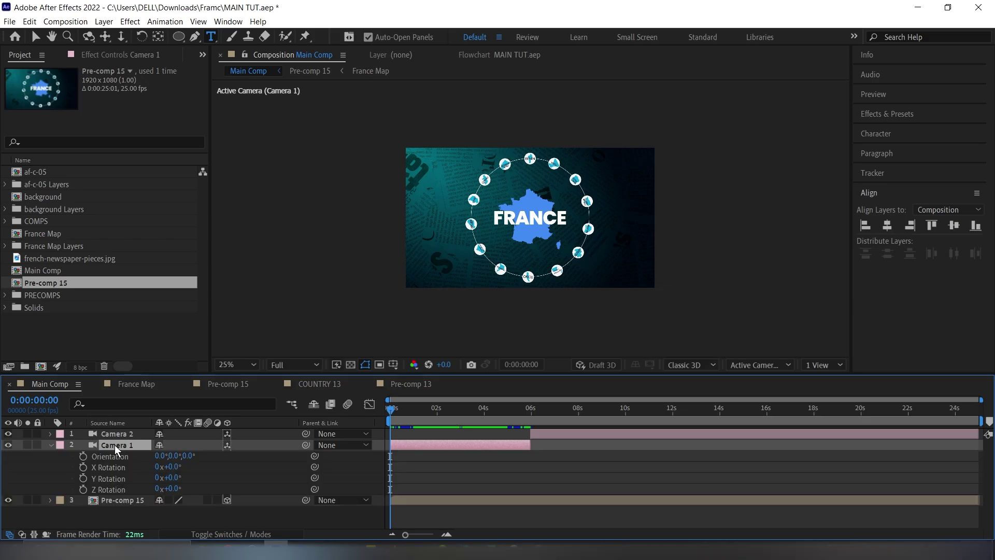
key(shift+p)
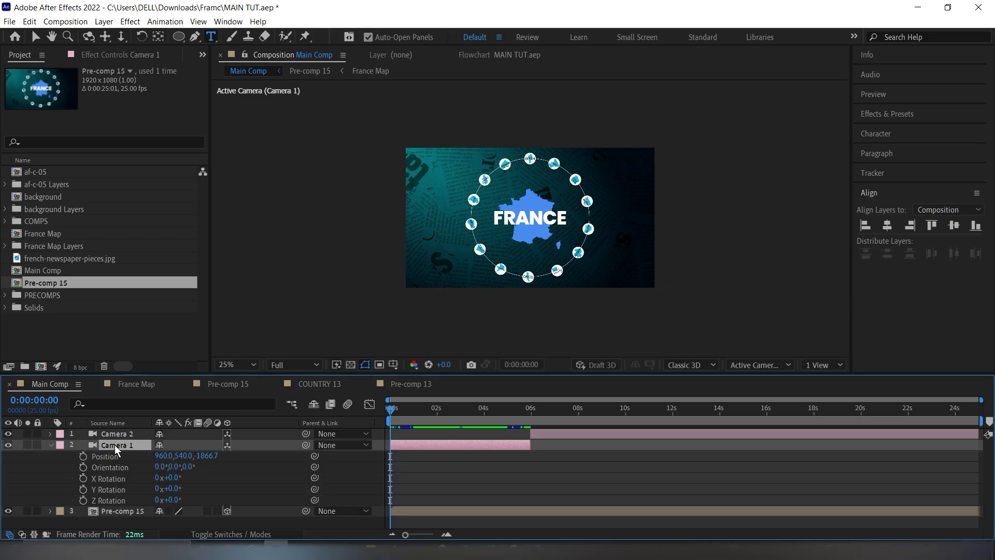
click(83, 456)
click(84, 467)
click(83, 478)
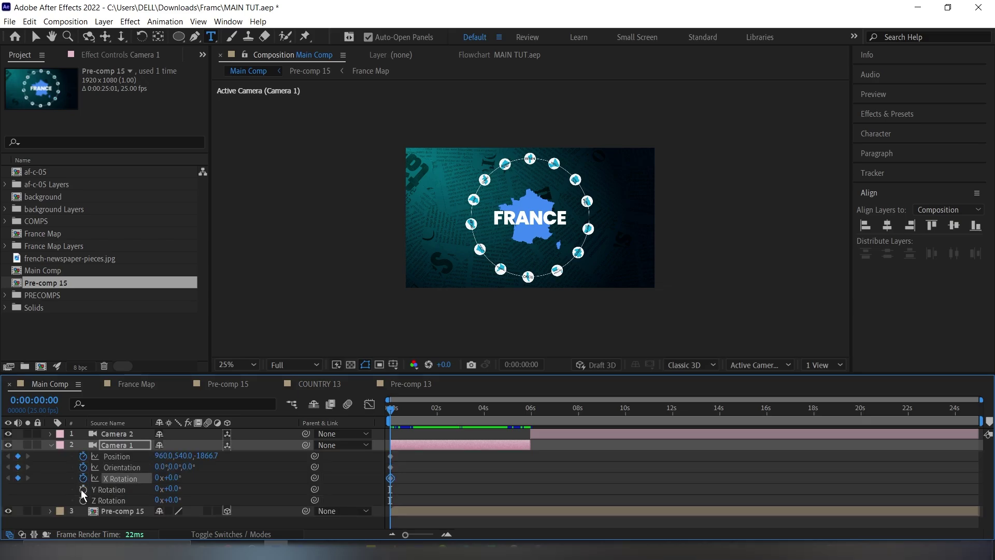
click(83, 489)
click(83, 499)
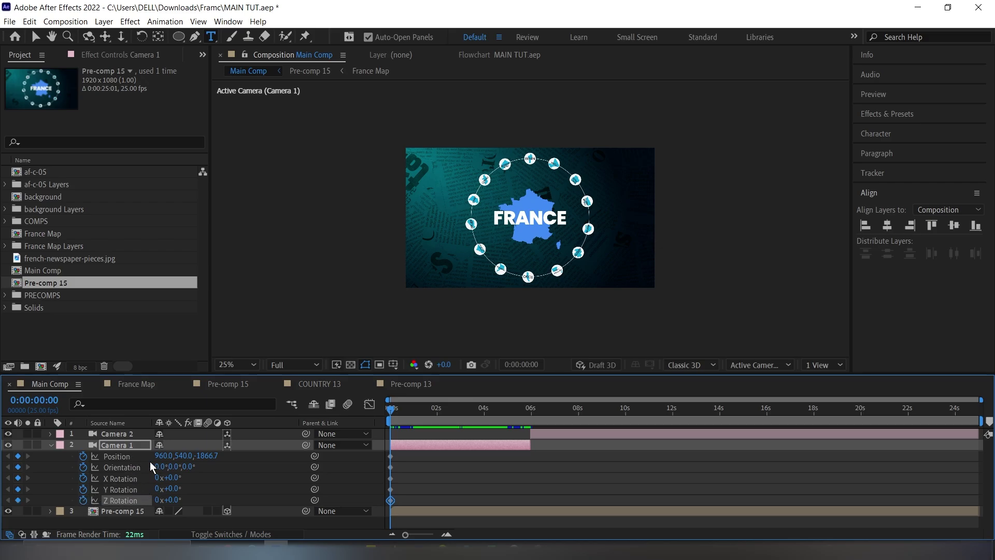
click(417, 473)
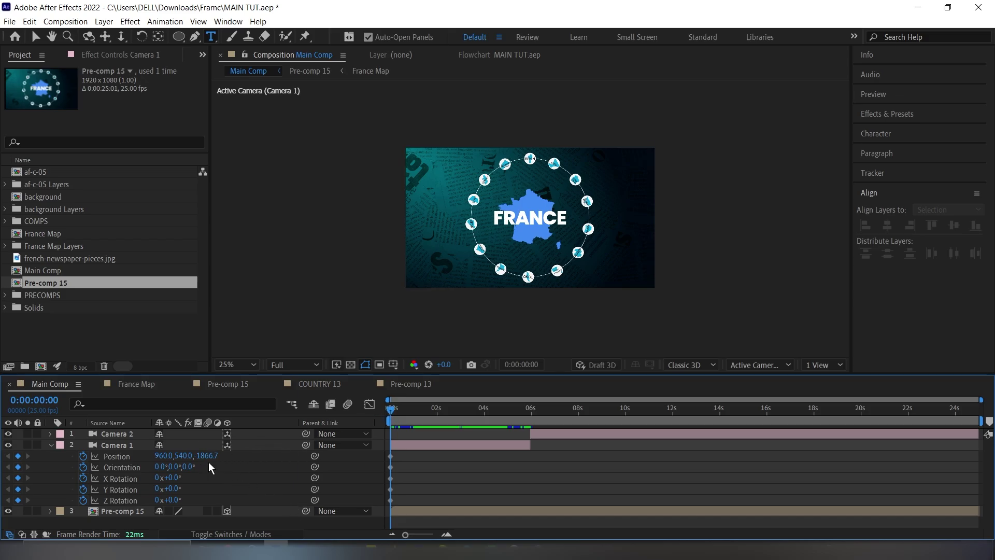
At 0 s, move Camera 1 close to FRANCE, shifted left, with Y Rotation -10°
drag(208, 456, 860, 445)
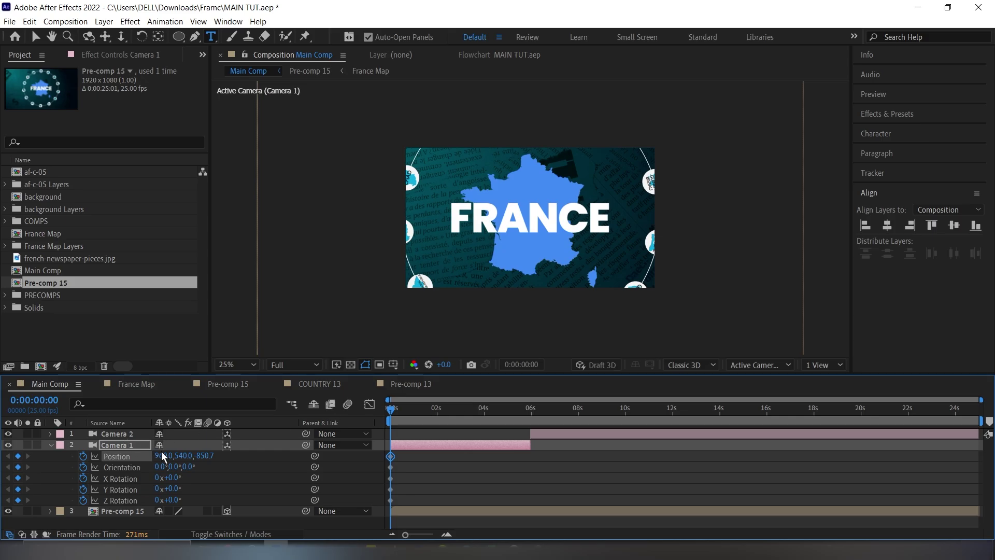
drag(162, 456, 5, 501)
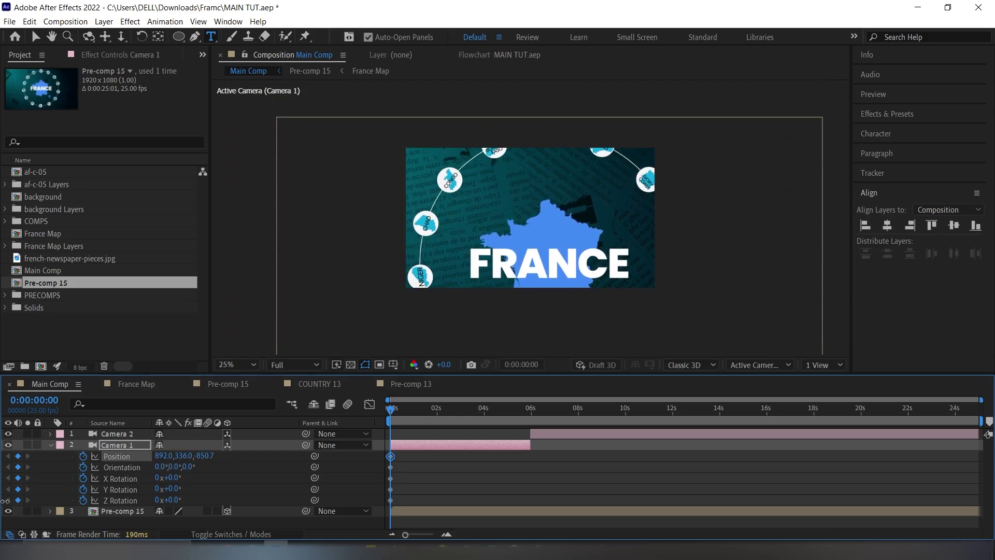
drag(171, 488, 165, 490)
drag(204, 456, 251, 467)
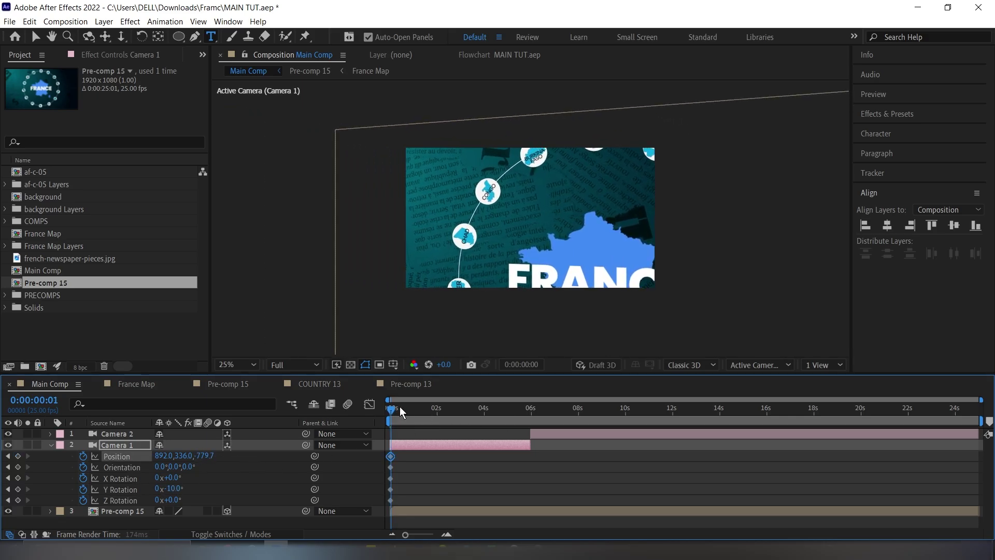
At 5:19, set Camera 1's Y Rotation to 9° and Position to 892,236,-687.7
drag(399, 407, 530, 415)
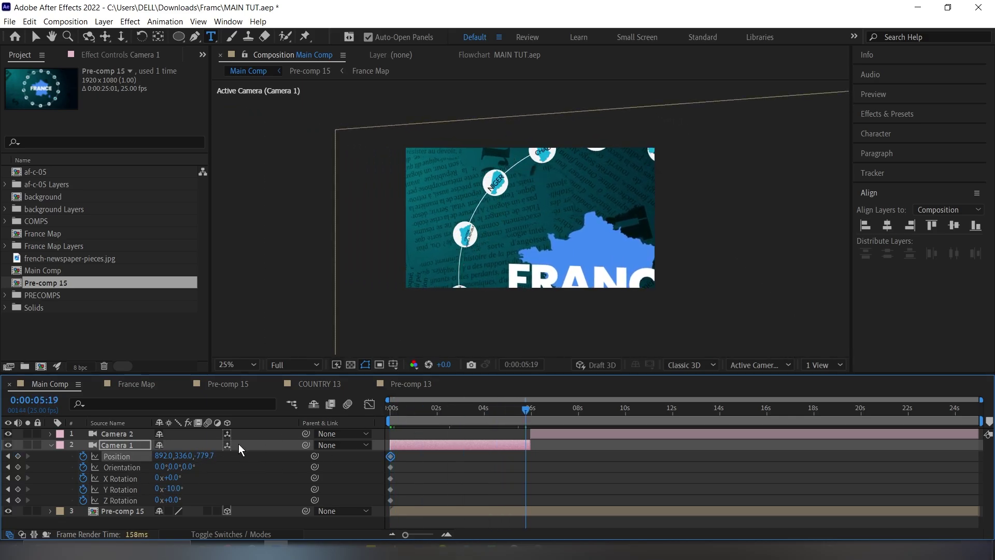
mouse_move(179, 489)
mouse_down()
mouse_move(171, 492)
mouse_move(193, 491)
mouse_up()
drag(180, 455, 209, 456)
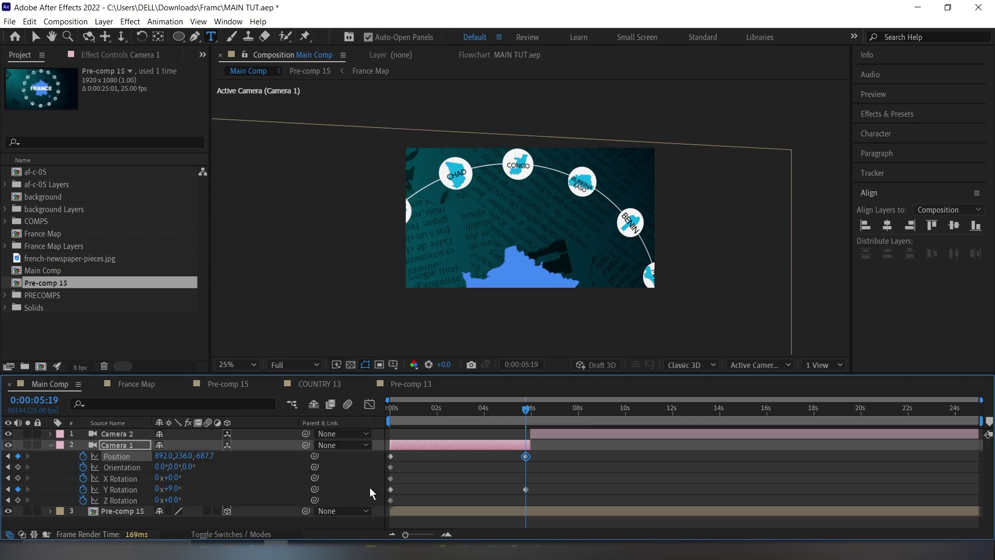
click(48, 445)
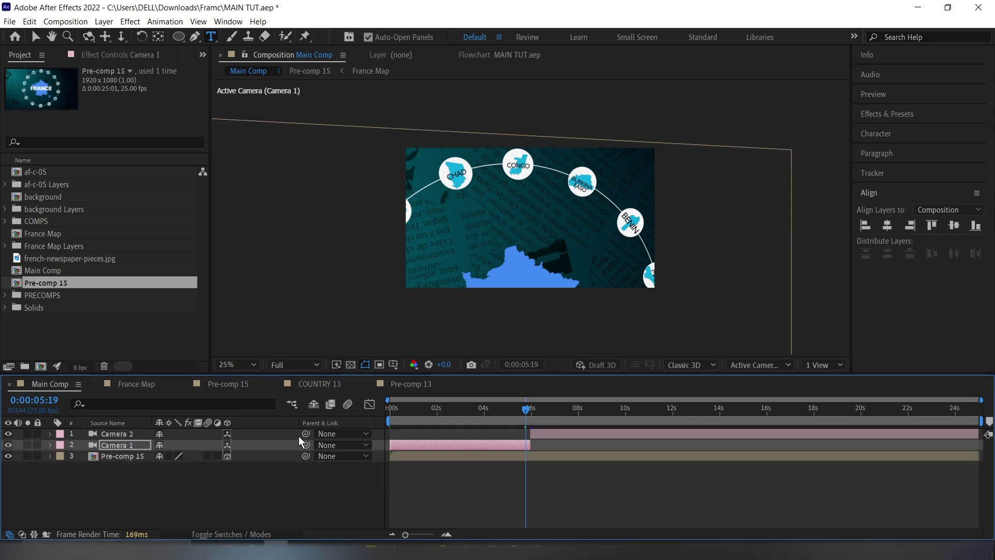